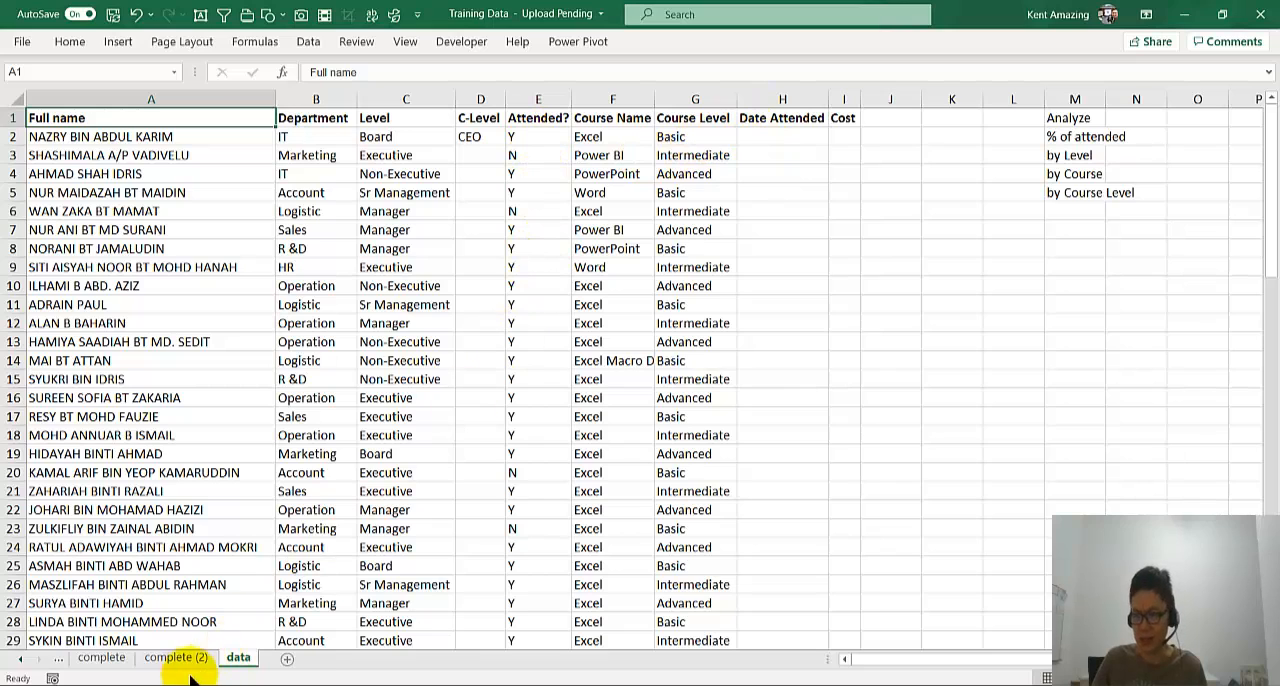
- On the complete (2) sheet, filter the pivot table to Board level and view the Logistic, IT, Account, Marketing and Operation departments individually
click(176, 658)
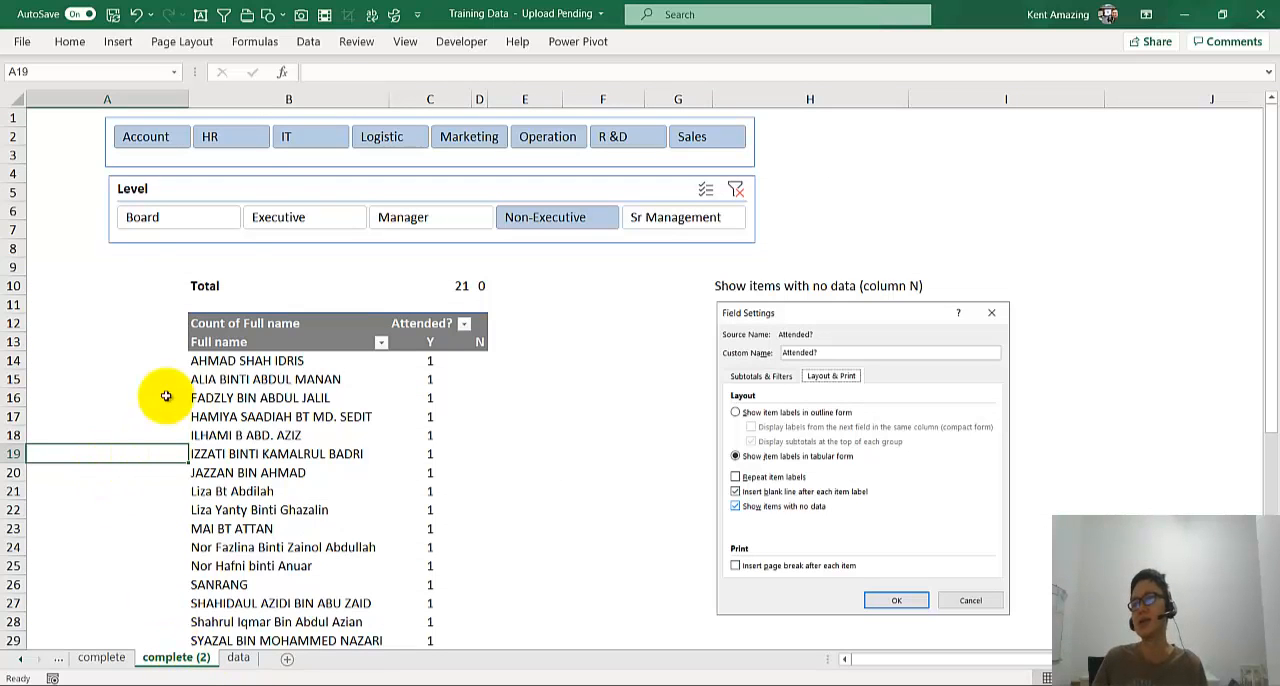
click(208, 225)
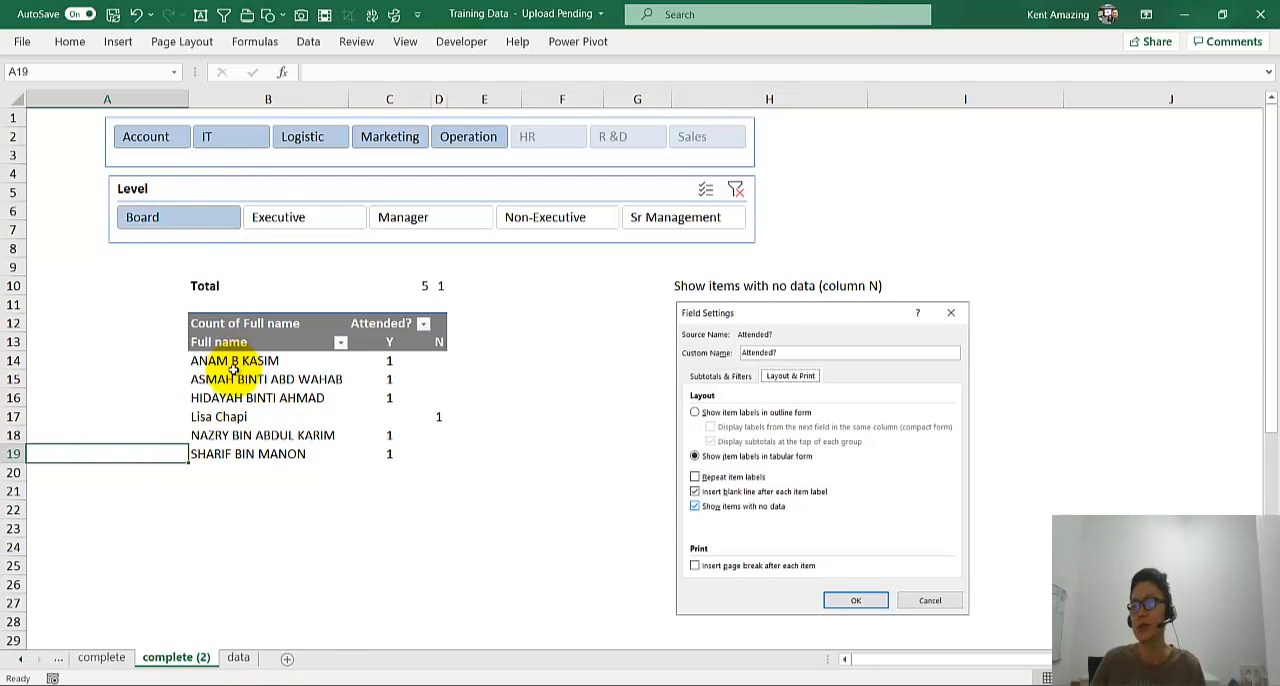
click(321, 143)
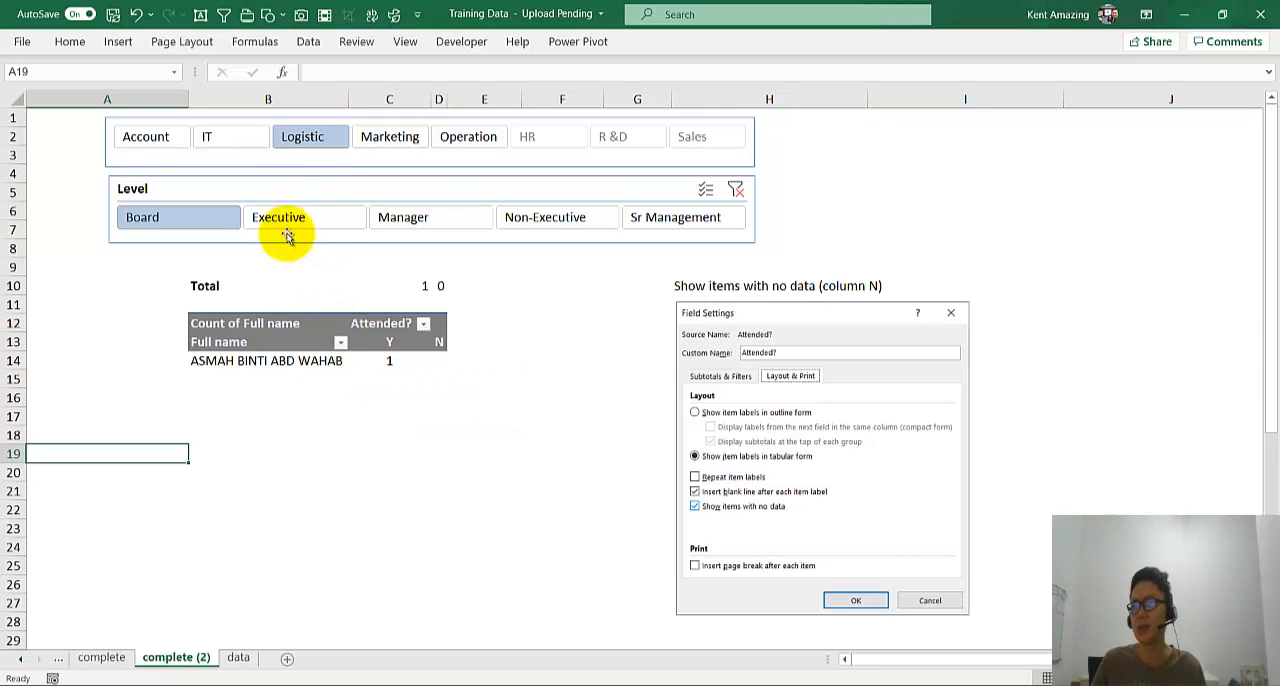
click(248, 145)
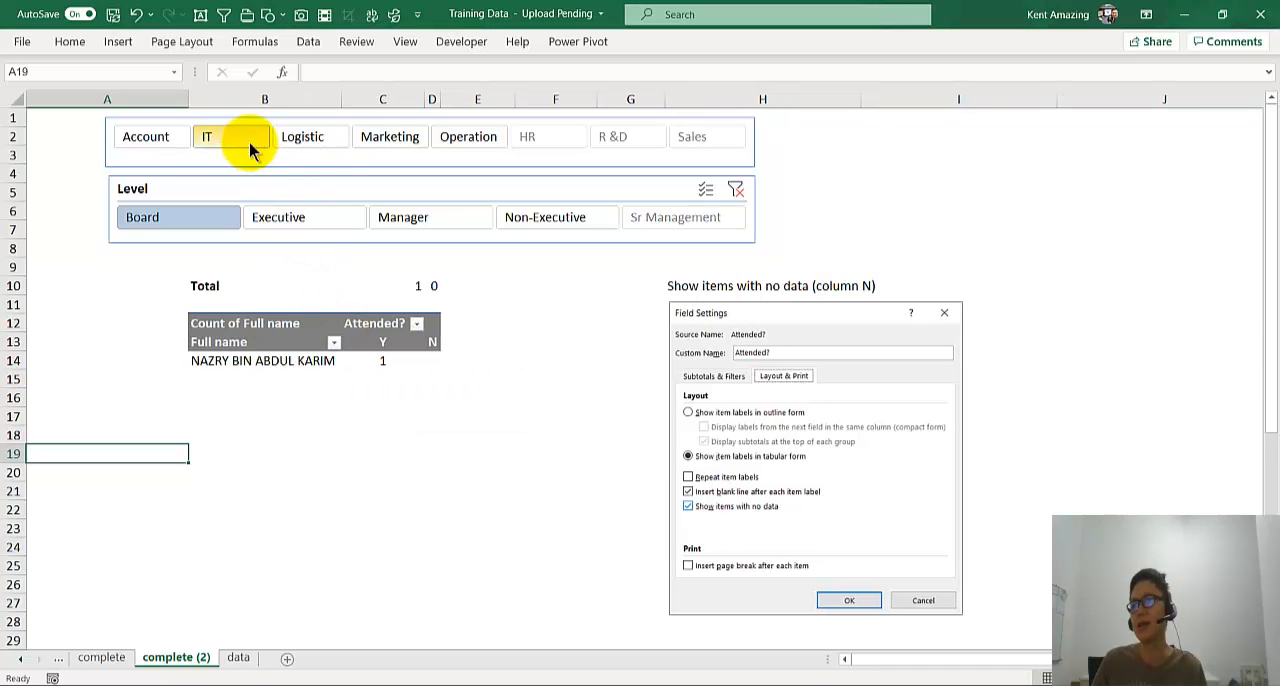
click(155, 140)
click(415, 140)
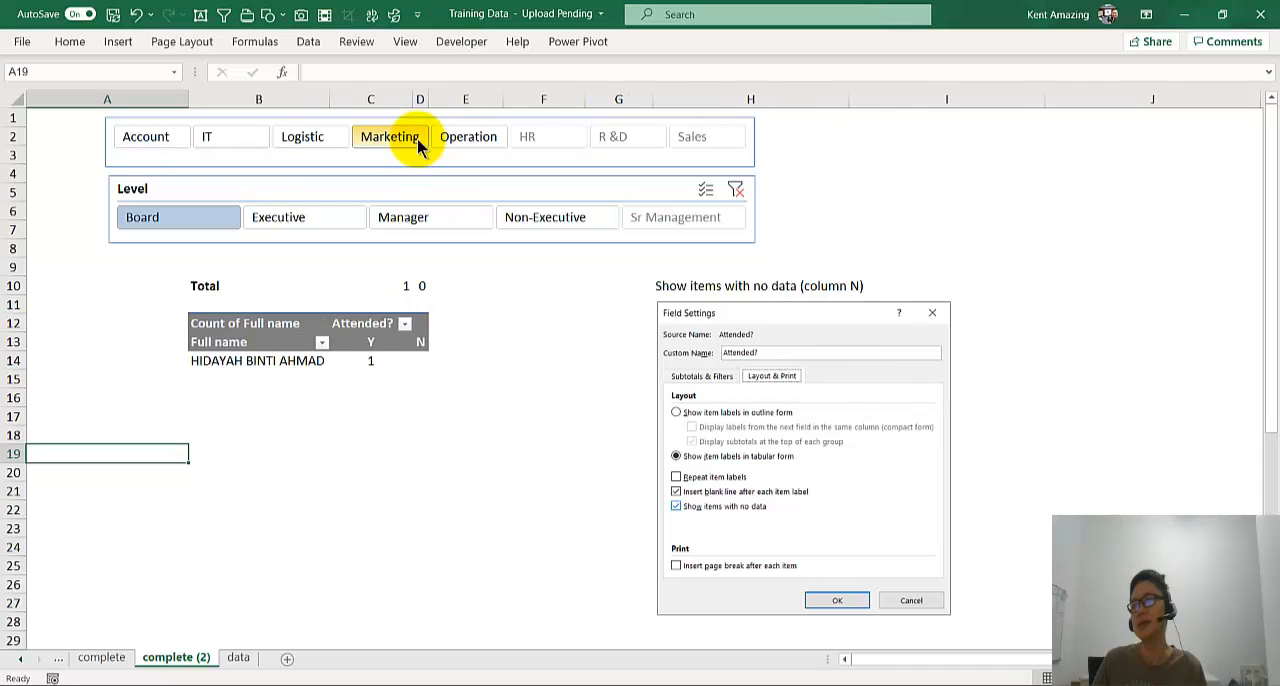
click(455, 145)
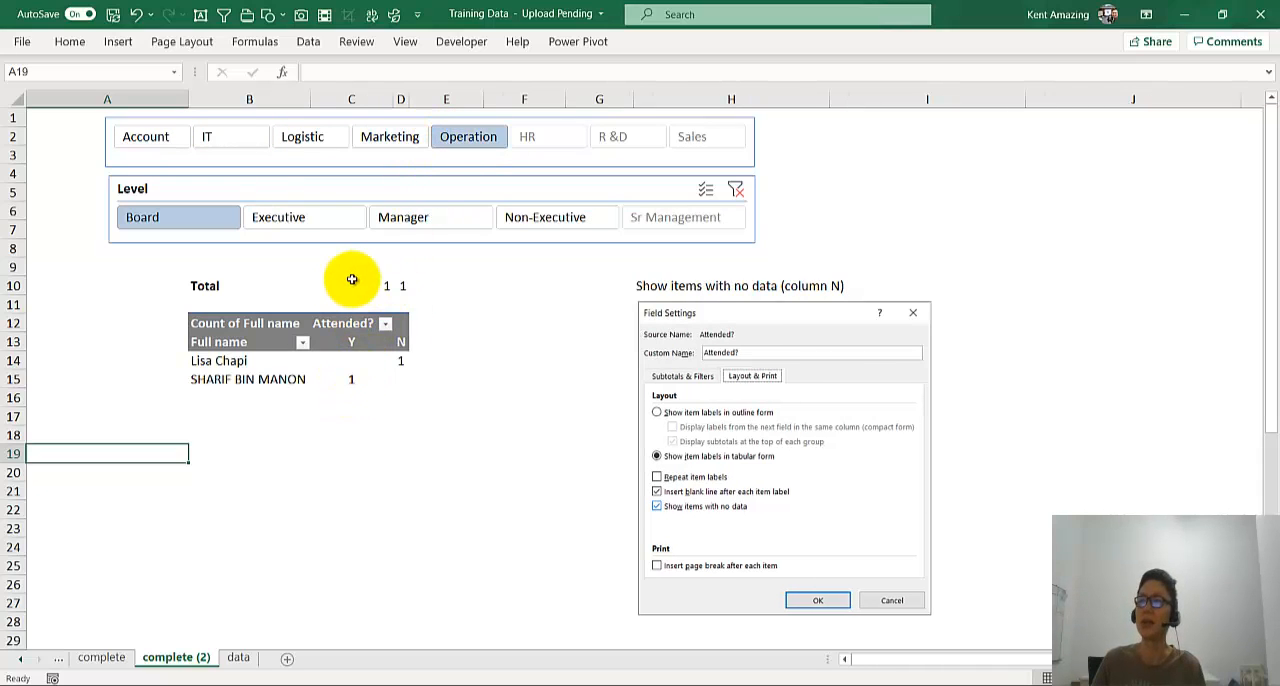
mouse_move(348, 381)
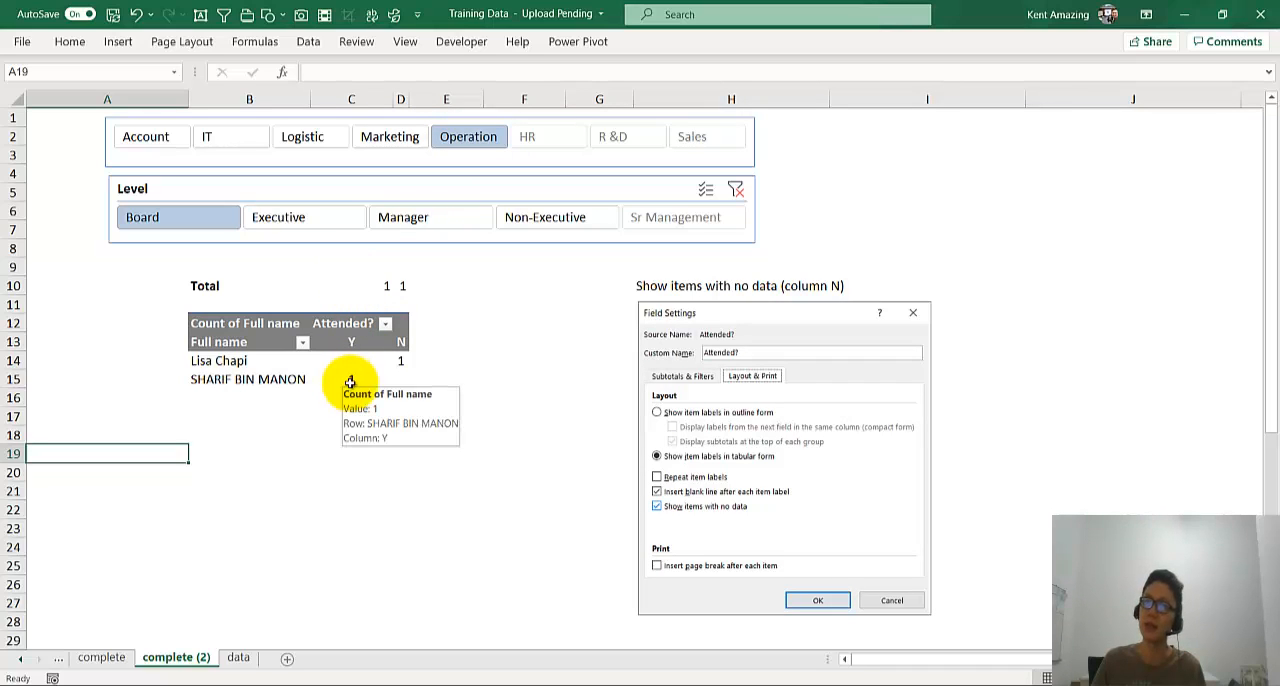
- Filter the attendance pivot table to the Executive level and the Account department using the slicers
click(338, 213)
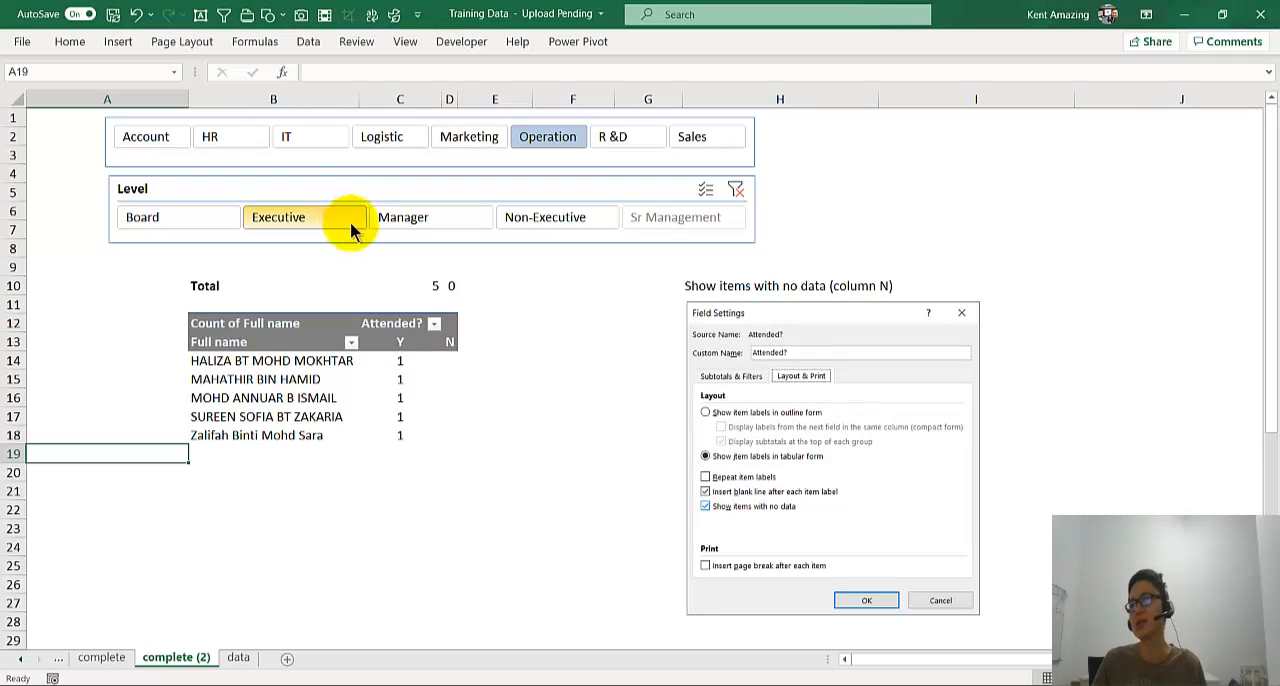
click(160, 140)
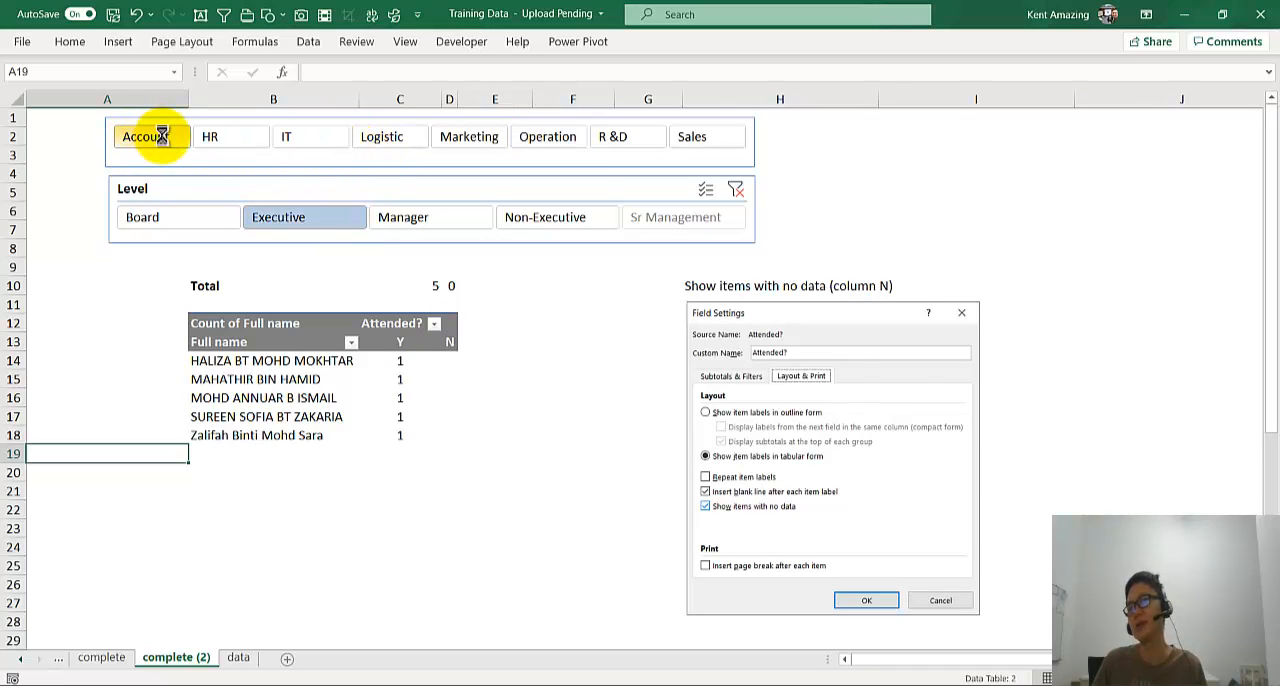
click(311, 185)
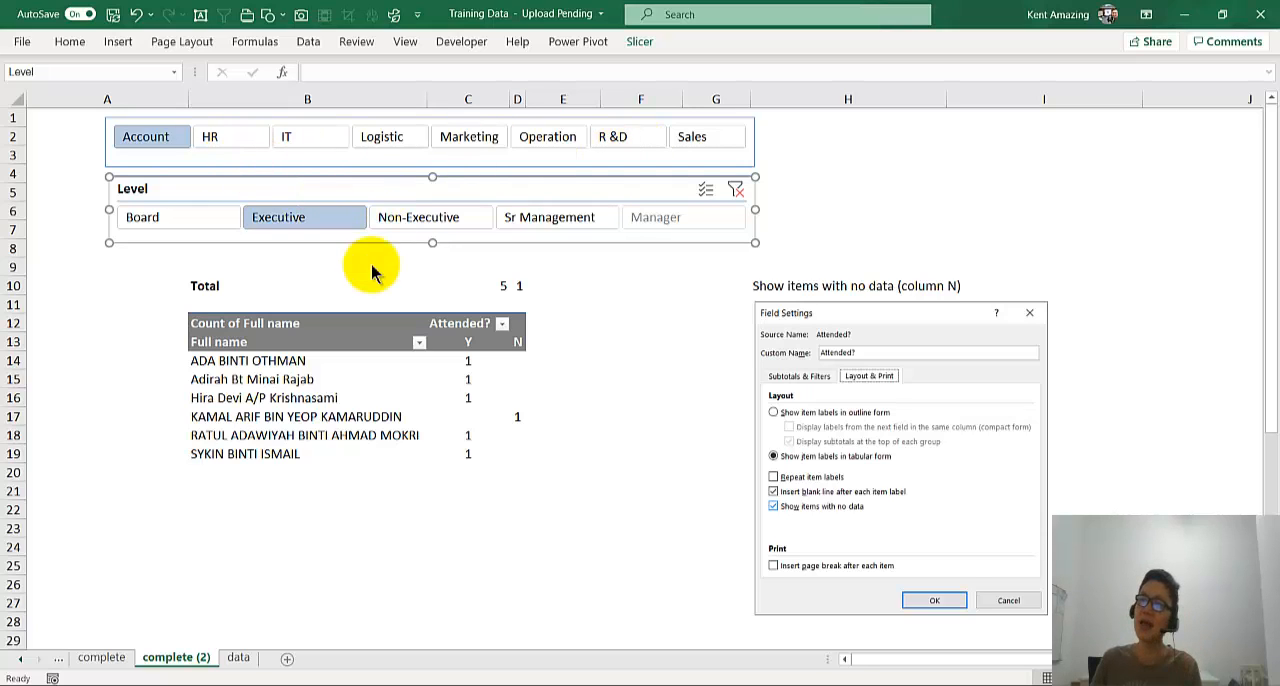
click(352, 380)
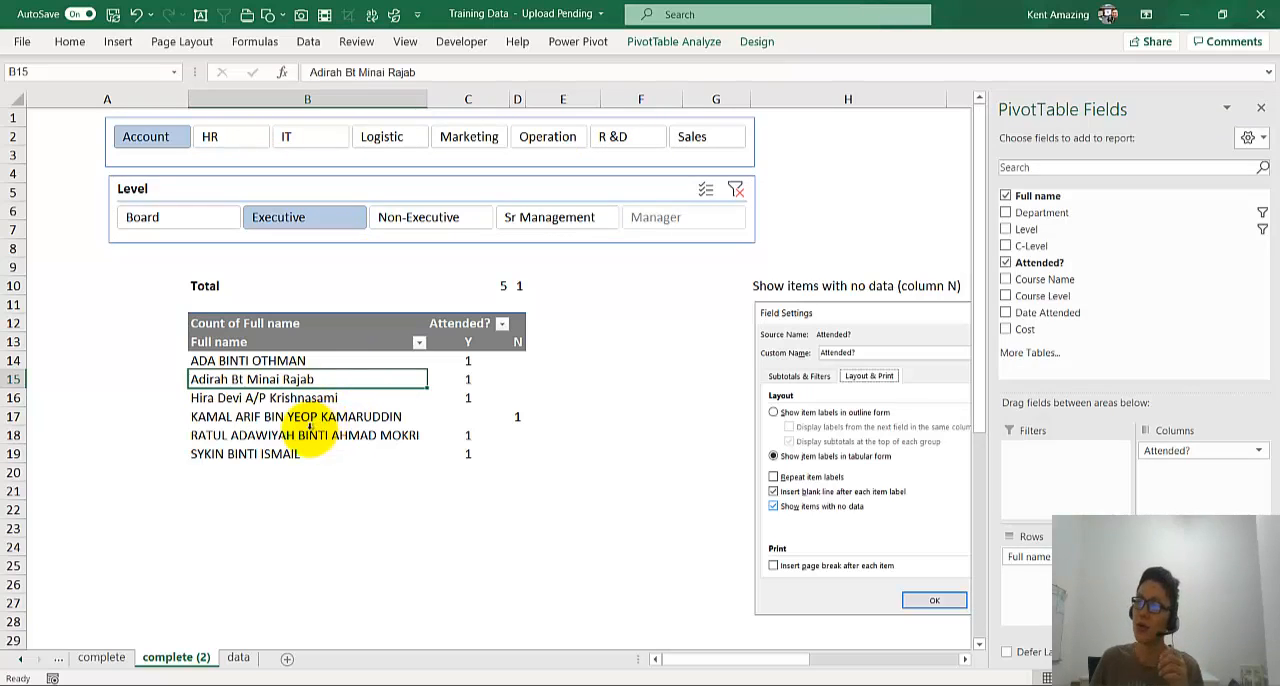
scroll(303, 428, down, 1)
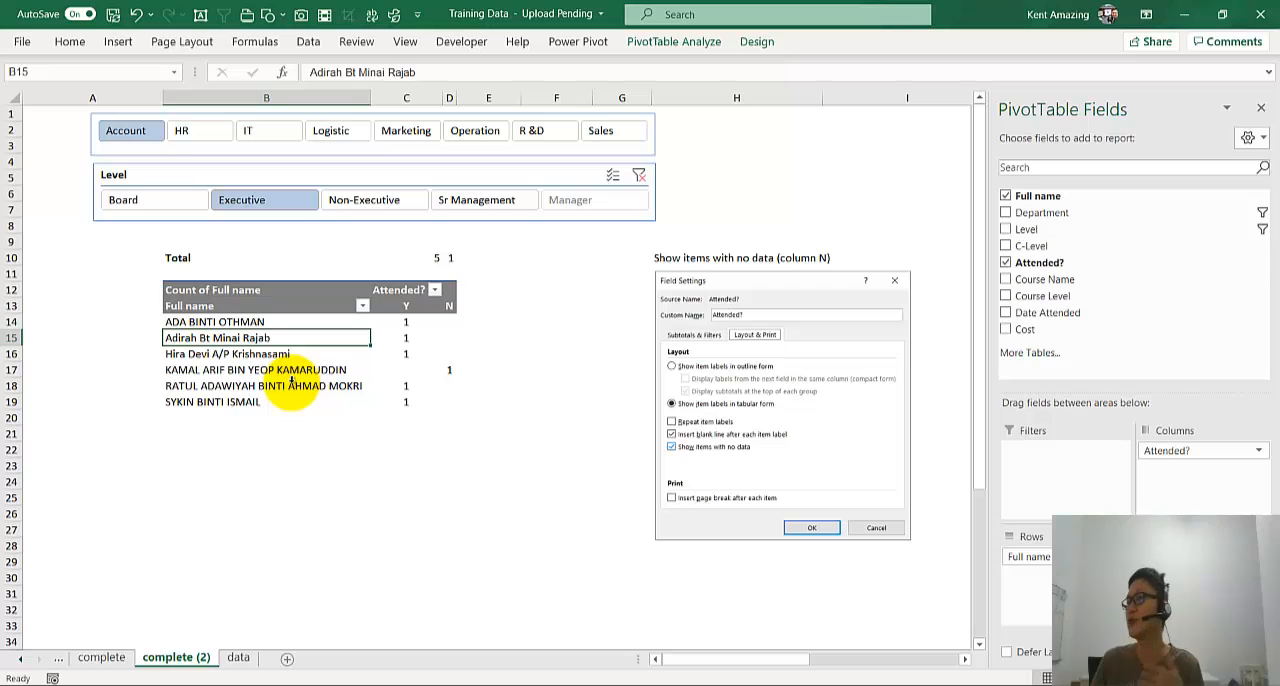
- Delete the Level and Department slicers above the pivot table and look through its list of names
click(190, 175)
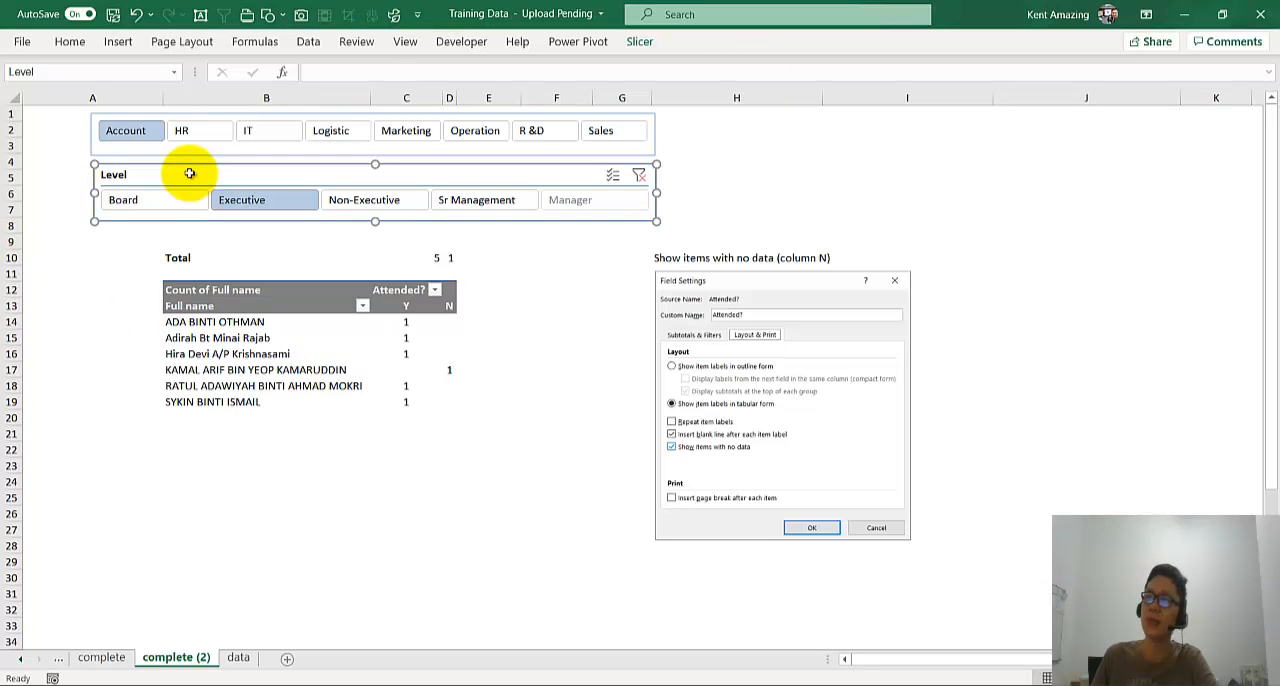
key(Delete)
click(191, 160)
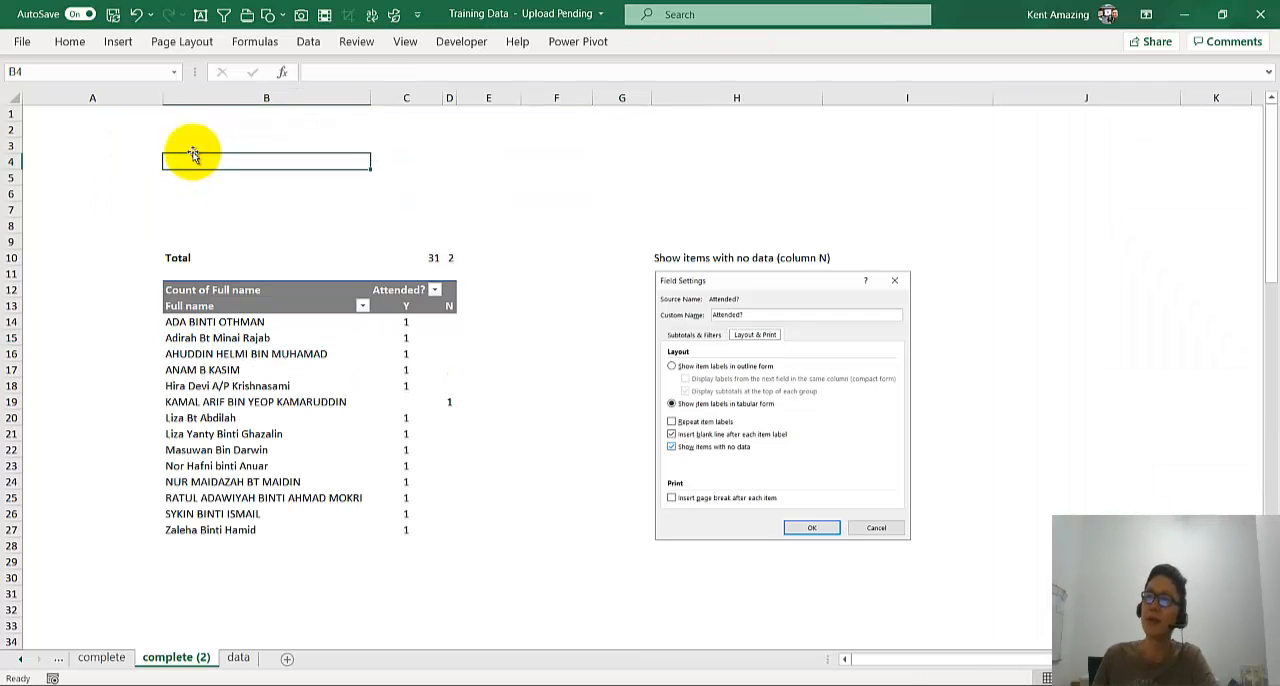
click(251, 369)
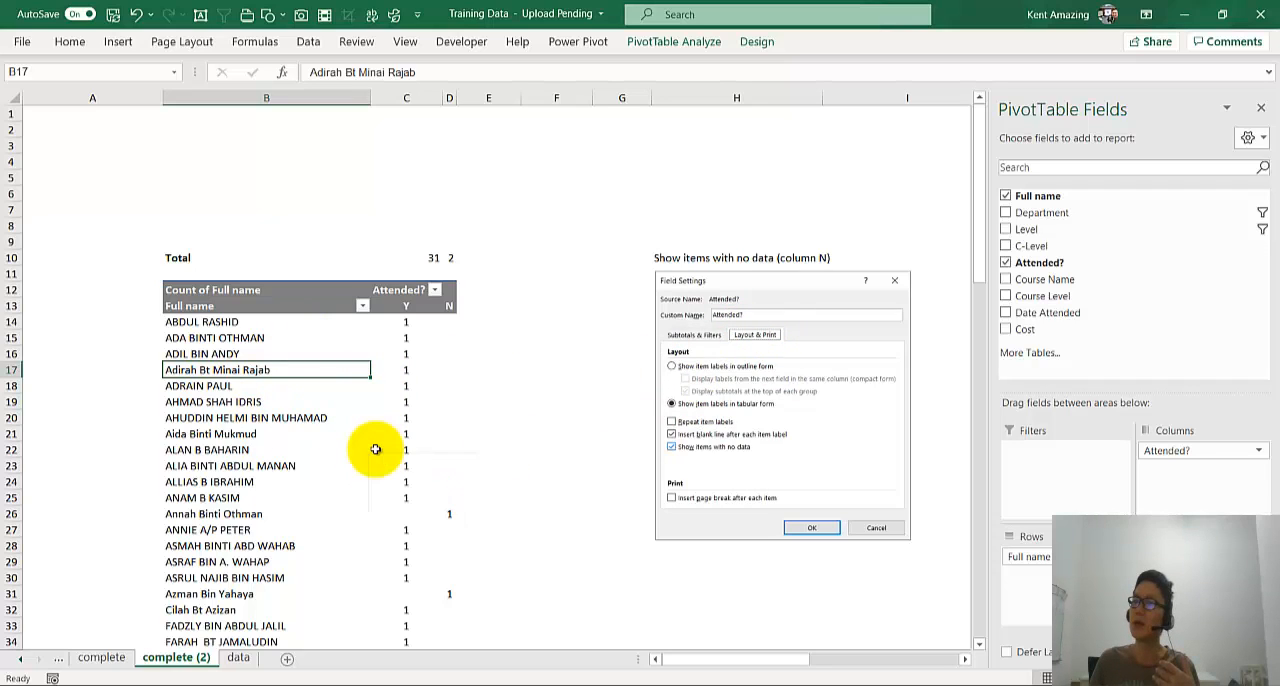
scroll(375, 449, down, 3)
scroll(375, 449, down, 3)
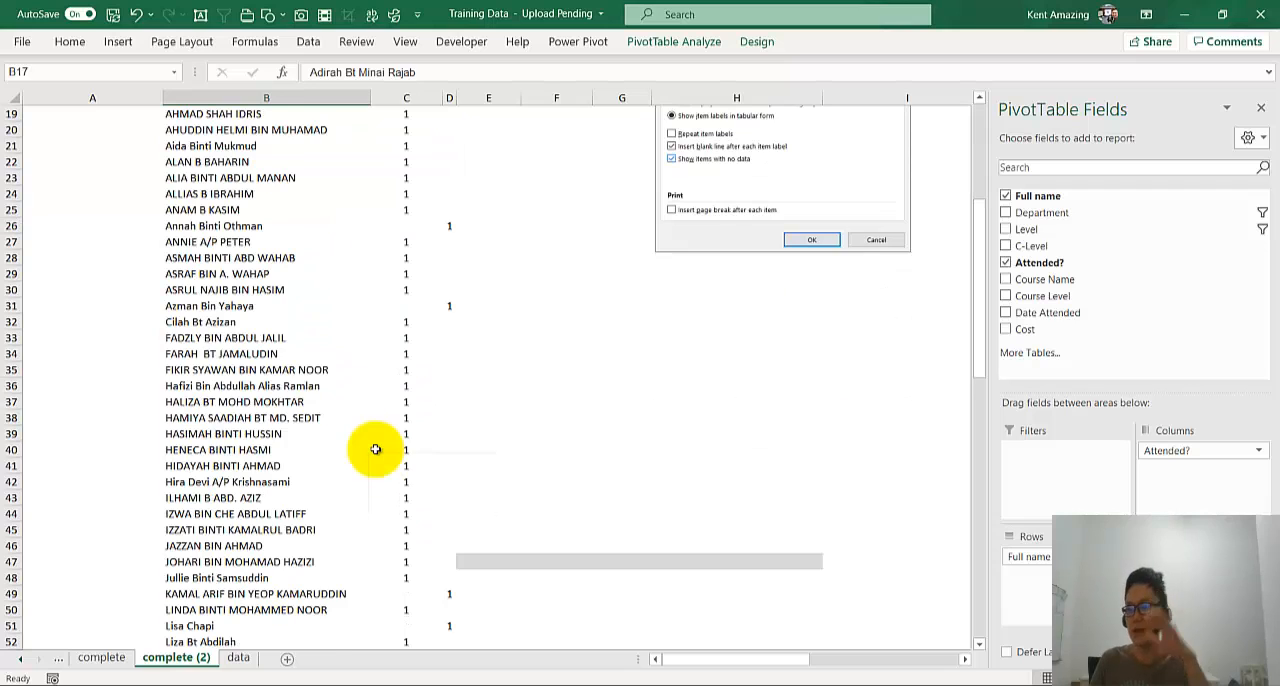
scroll(375, 449, down, 3)
scroll(375, 449, up, 9)
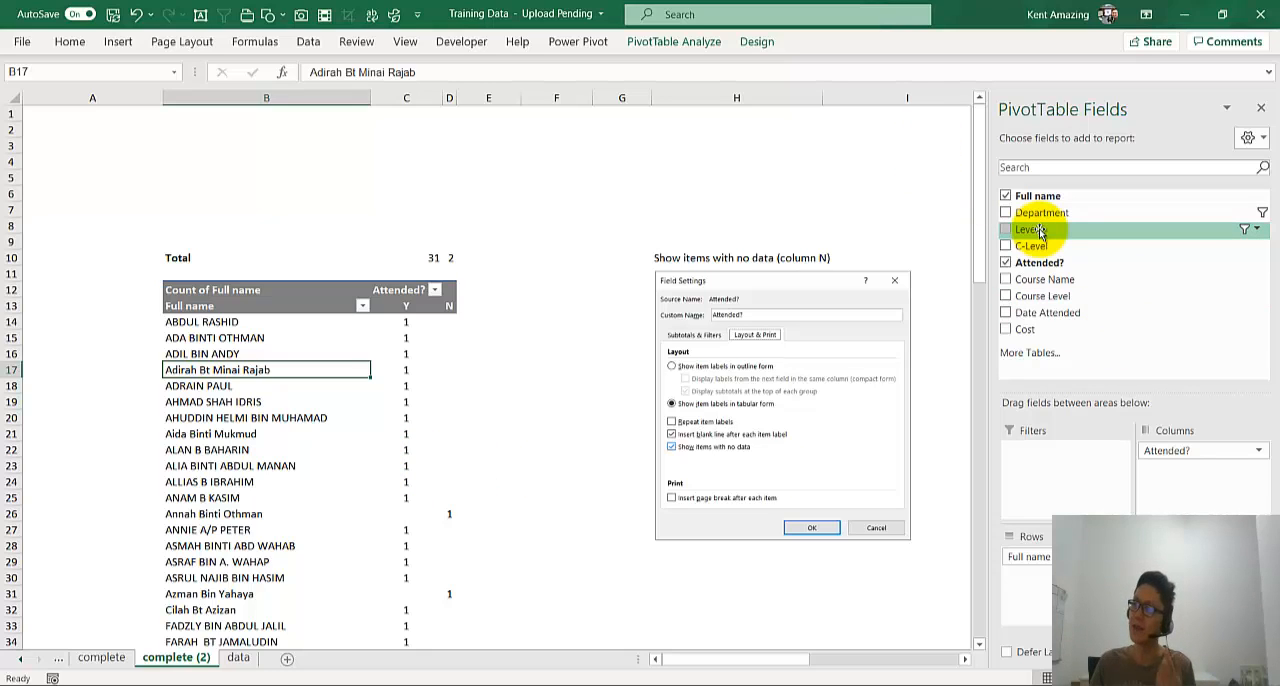
drag(1040, 230, 1060, 460)
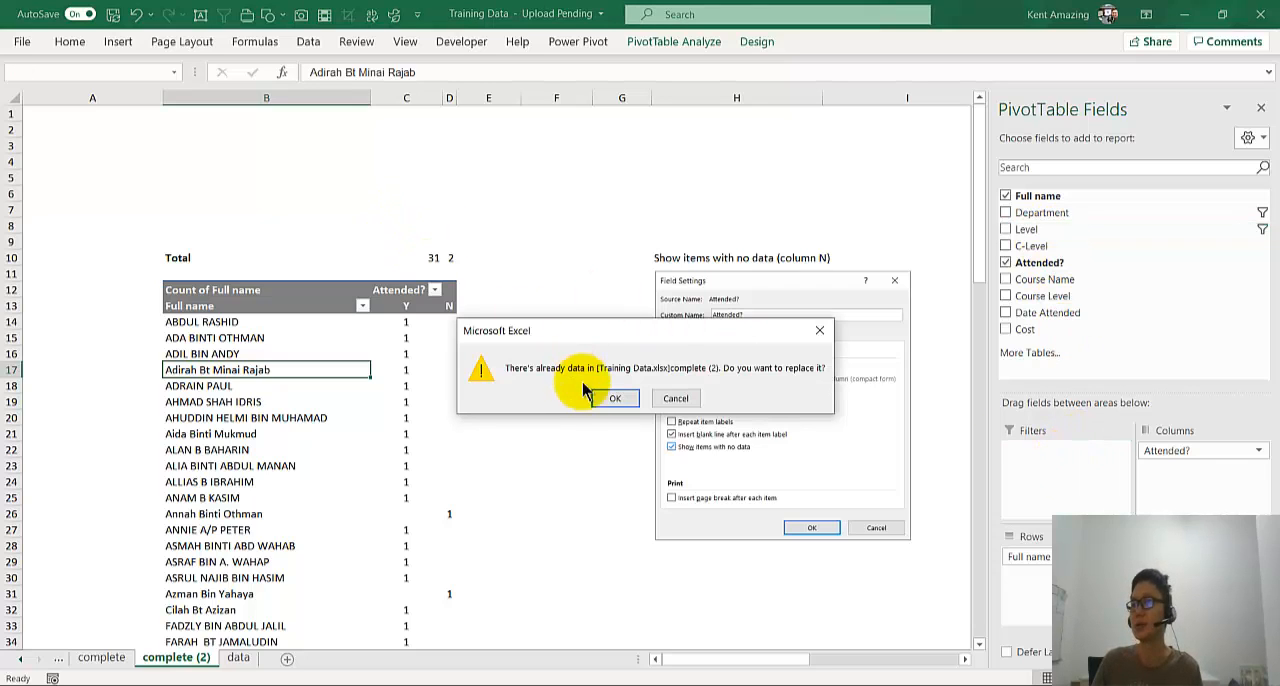
click(680, 399)
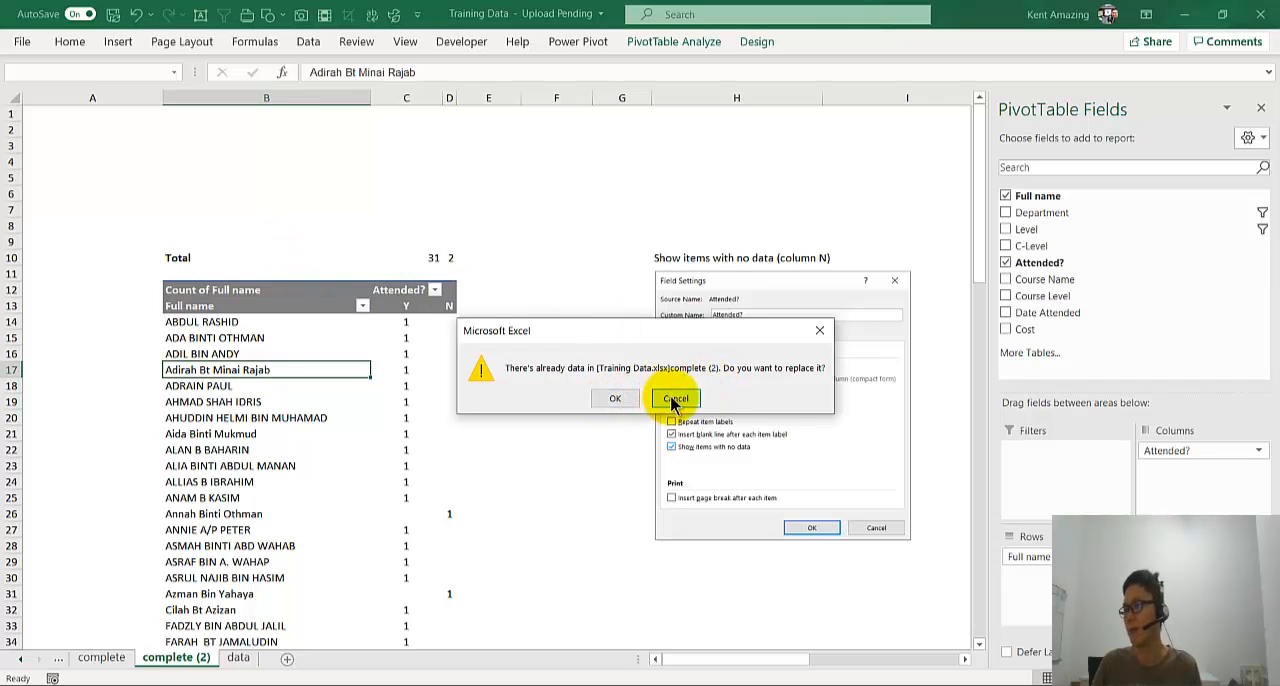
click(676, 399)
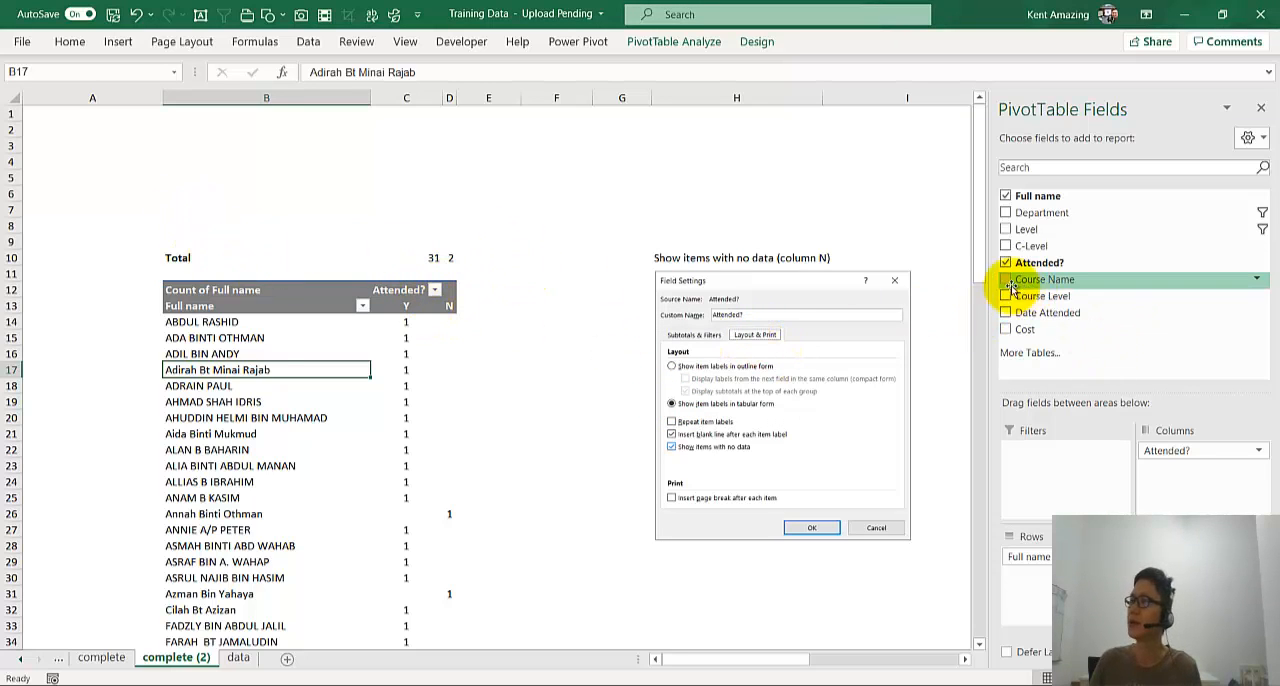
- Insert slicers for the Level and Department fields of the pivot table
click(716, 48)
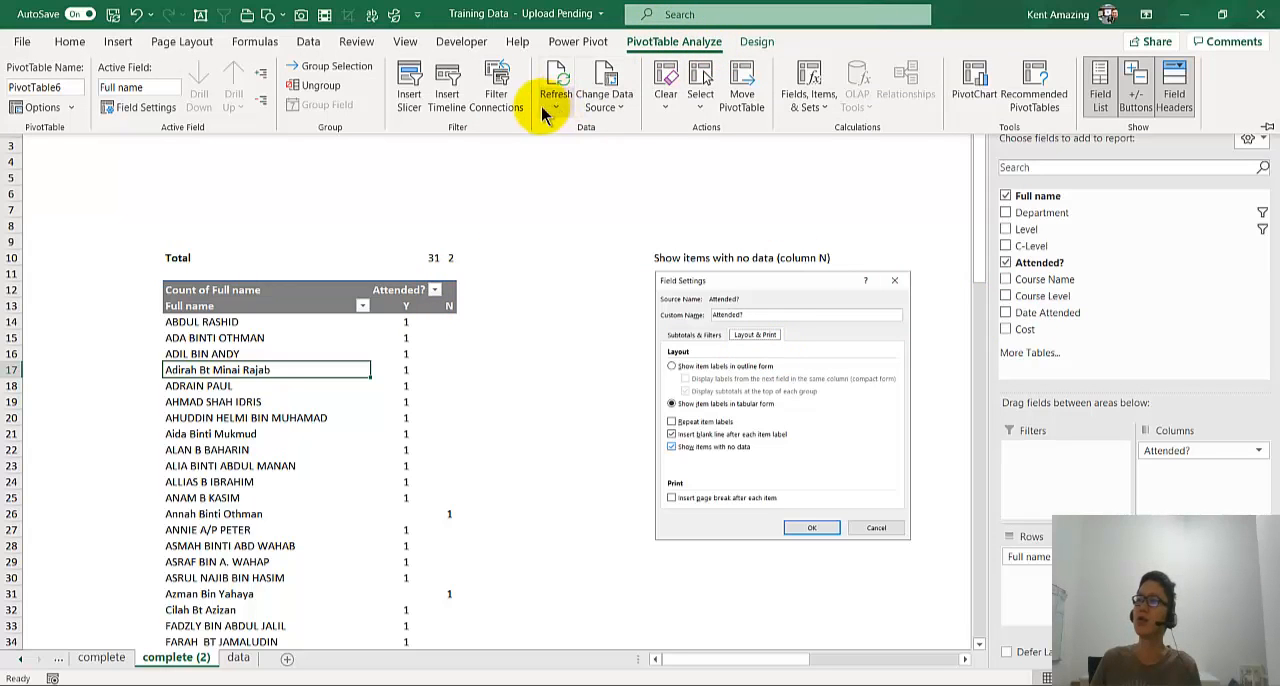
click(410, 80)
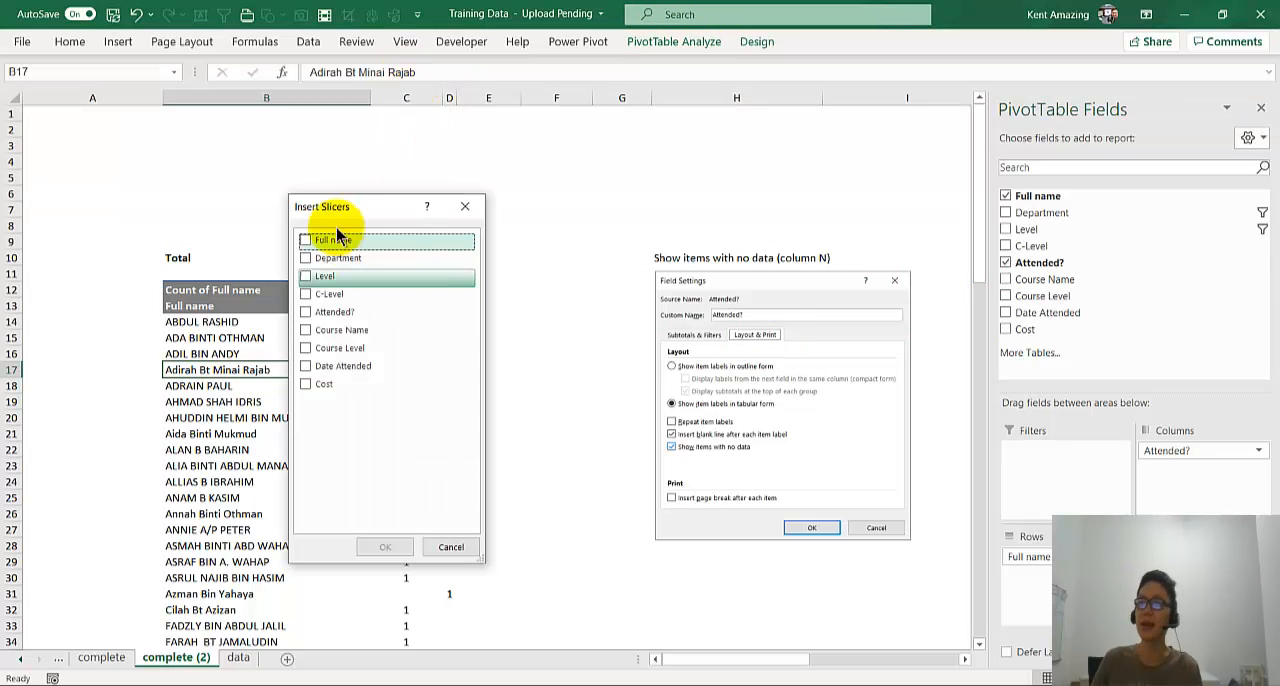
drag(333, 200, 709, 136)
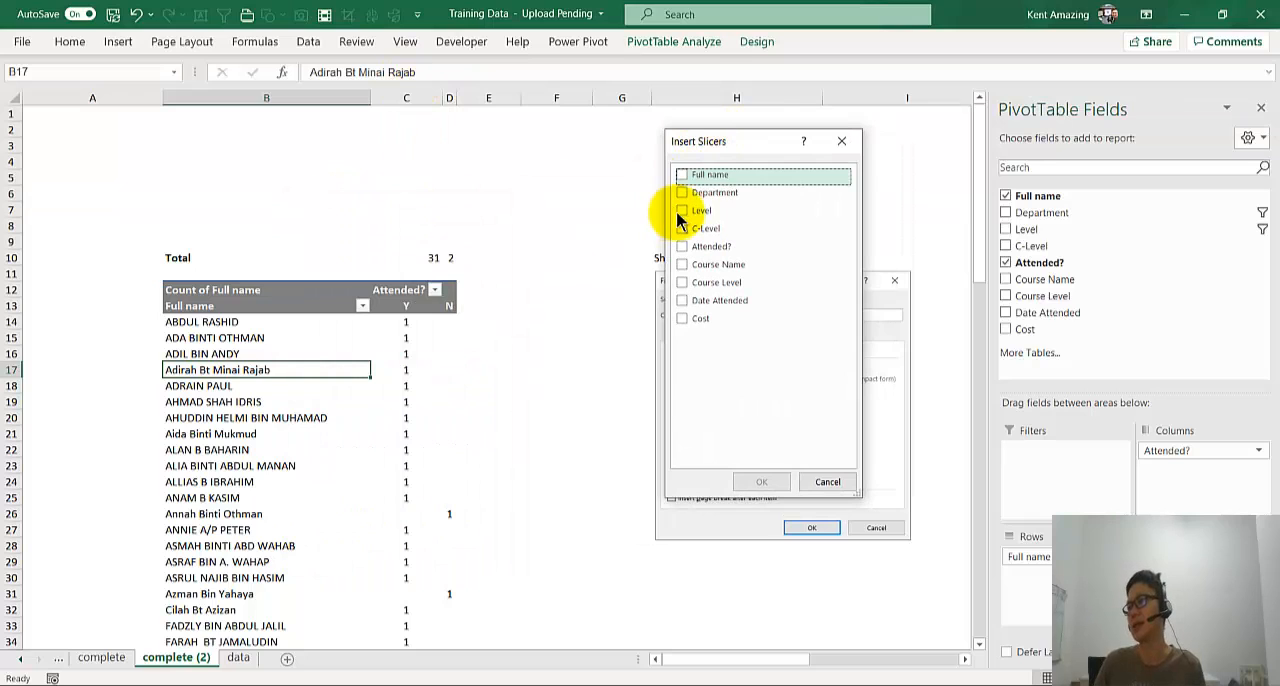
click(683, 210)
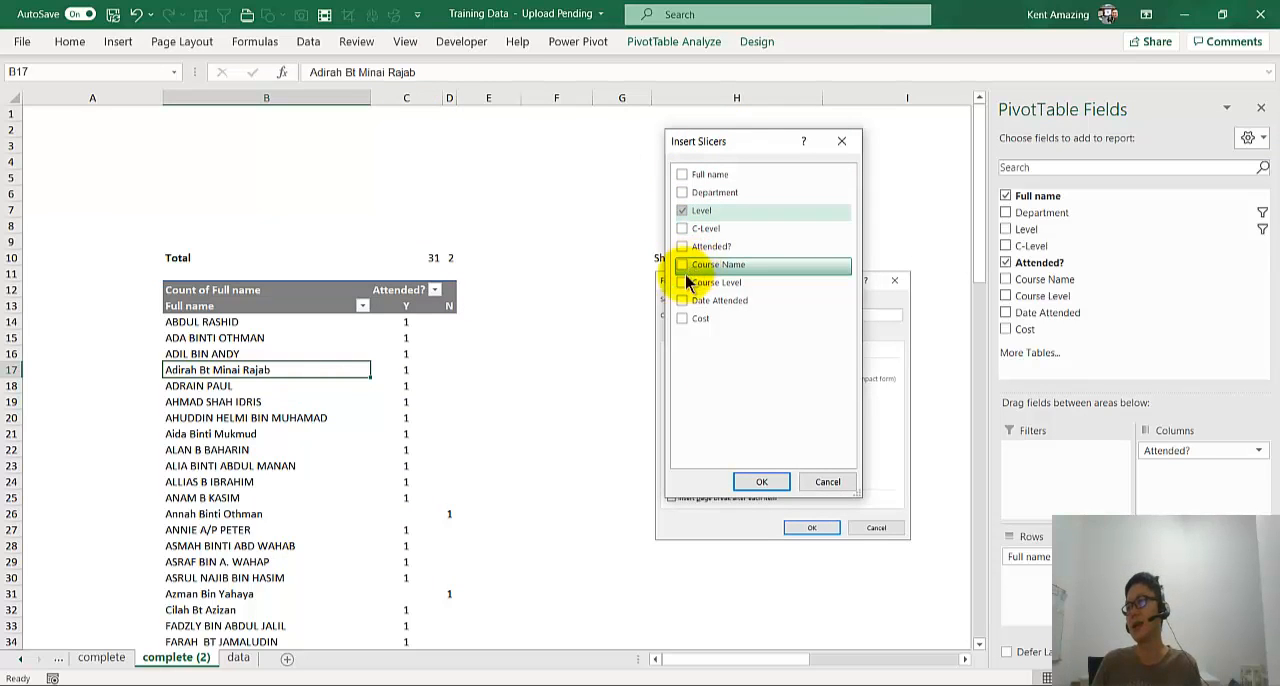
click(683, 193)
click(778, 486)
- Place the Level and Department slicers side by side above row 14, Level from column E and Department over column H
drag(556, 121, 750, 127)
click(580, 147)
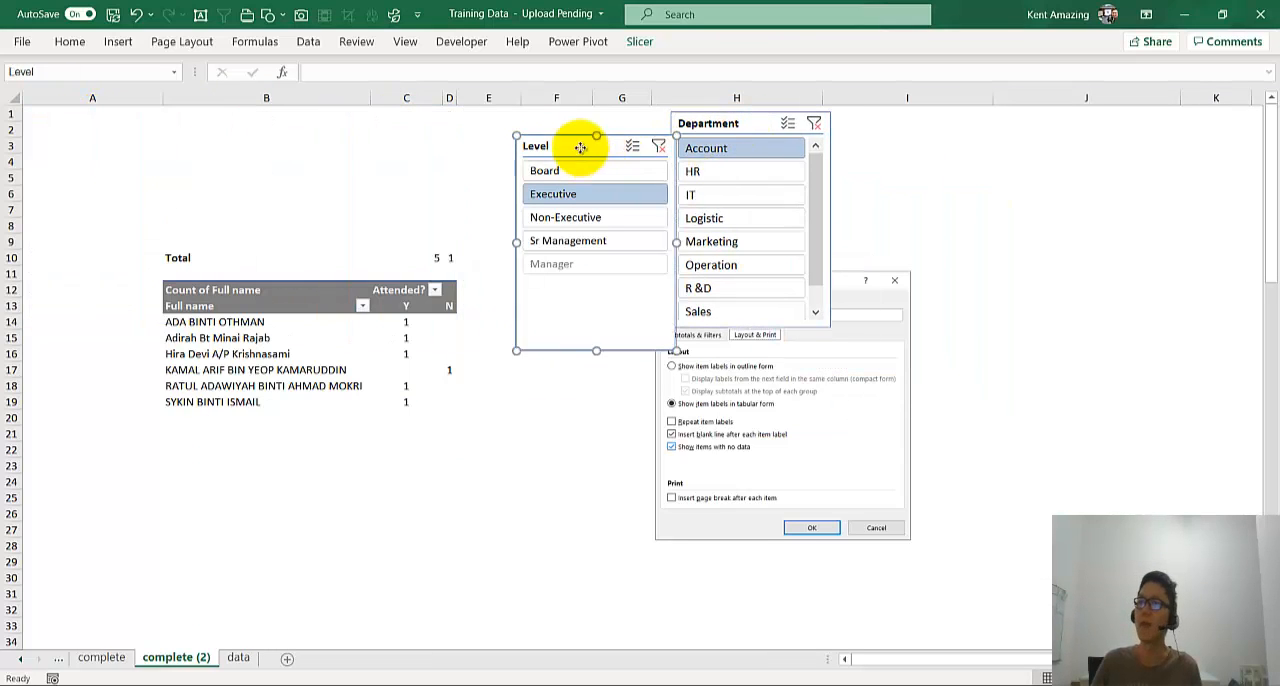
drag(580, 147, 555, 124)
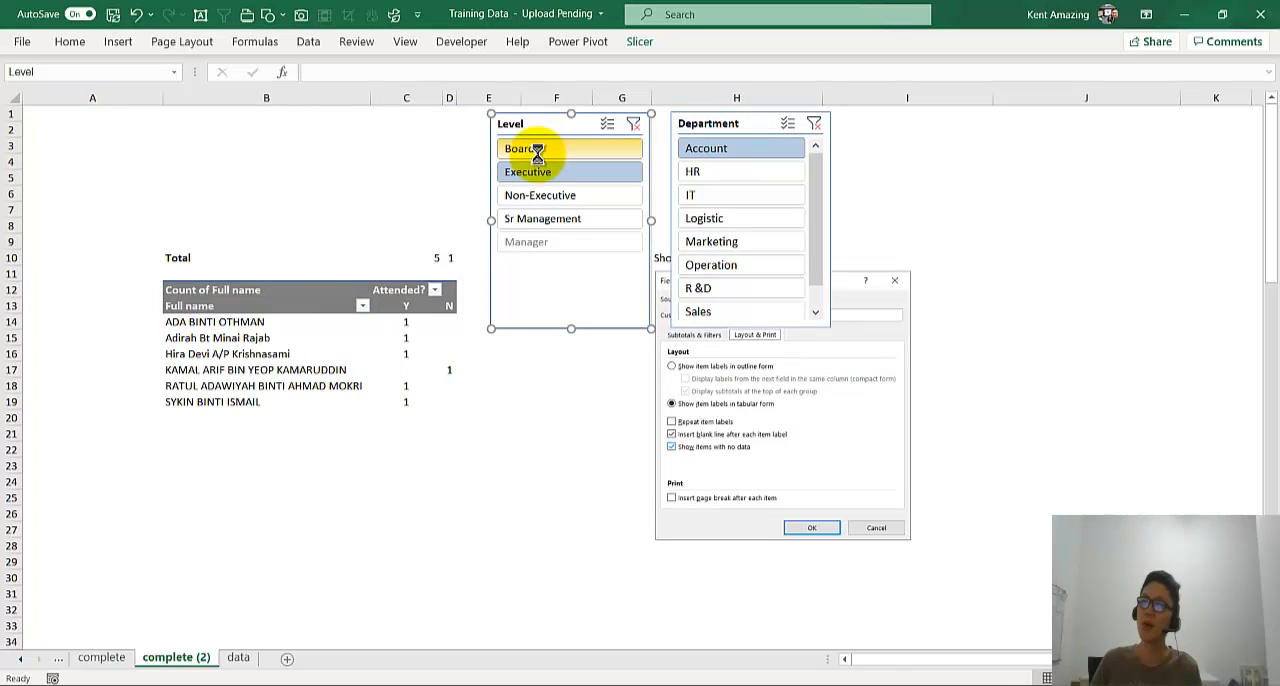
- Try the Board, Executive and Non-Executive levels in the Level slicer, finishing on Executive with the Department filter cleared
click(537, 149)
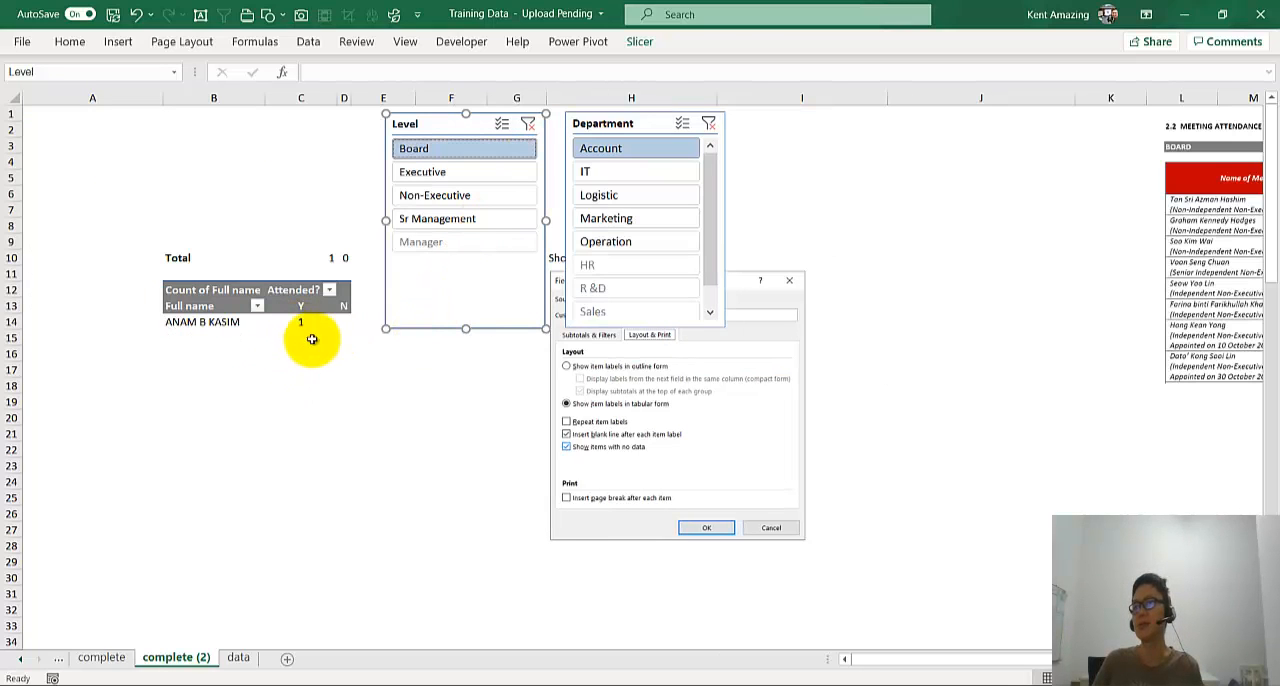
click(423, 171)
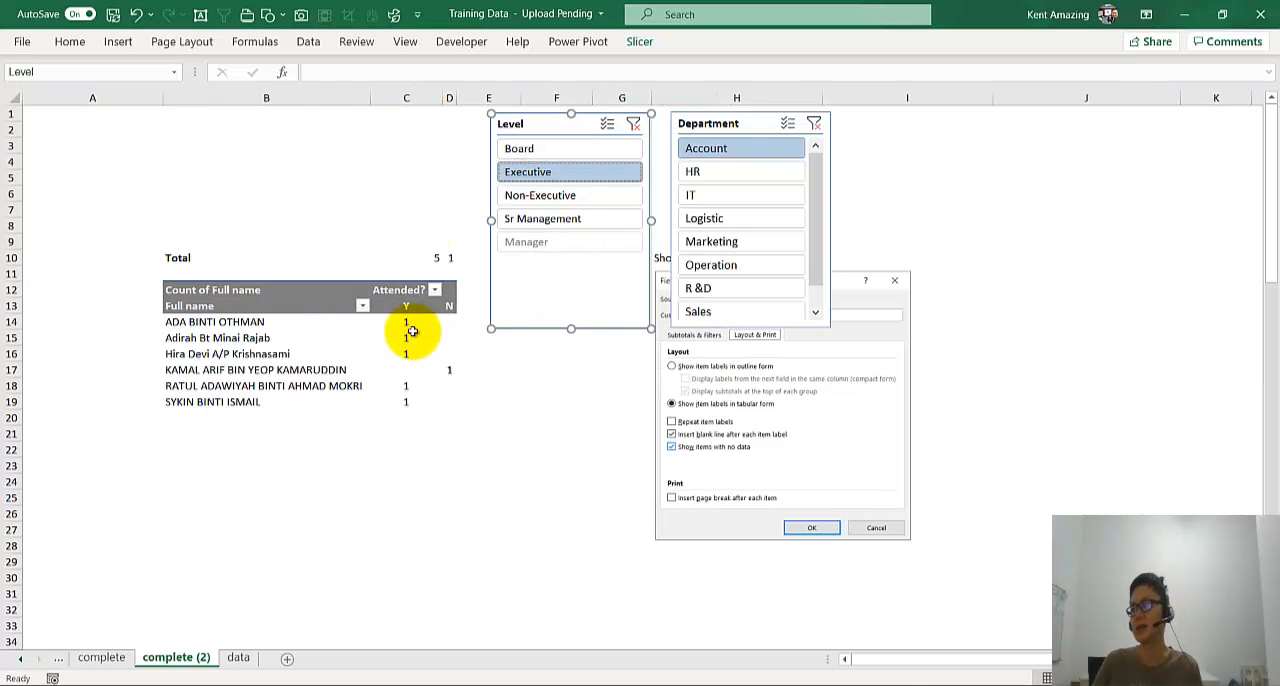
click(569, 195)
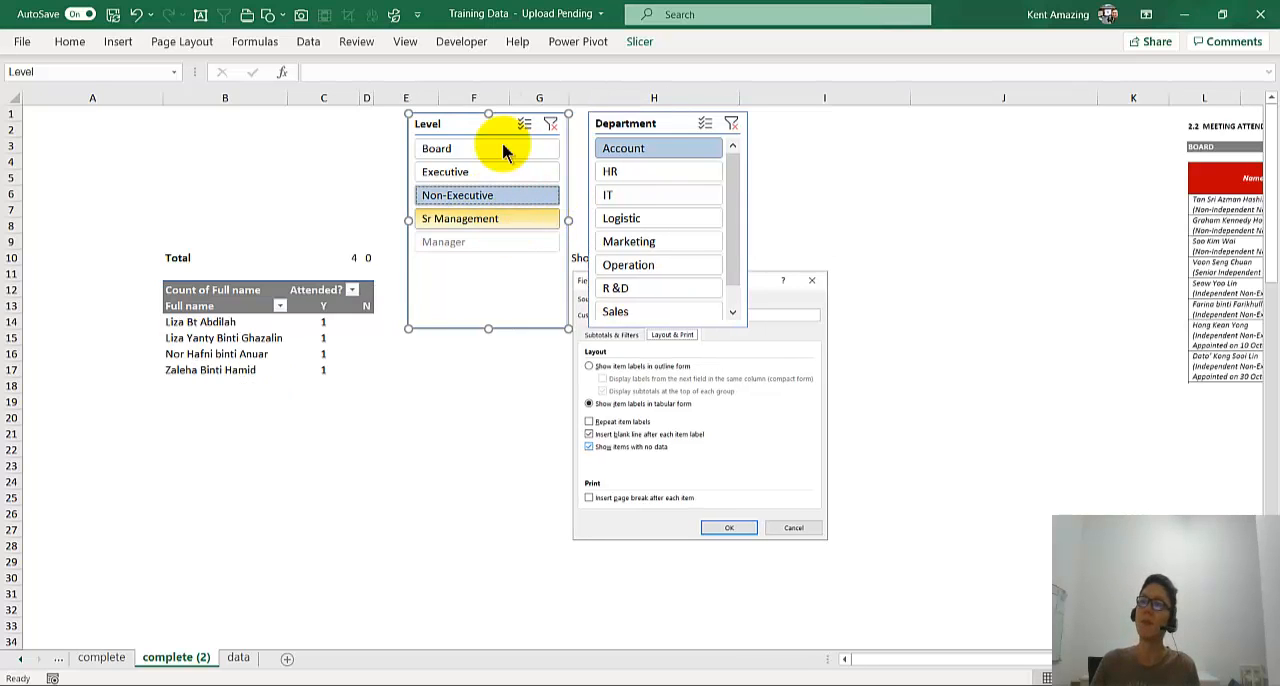
click(500, 149)
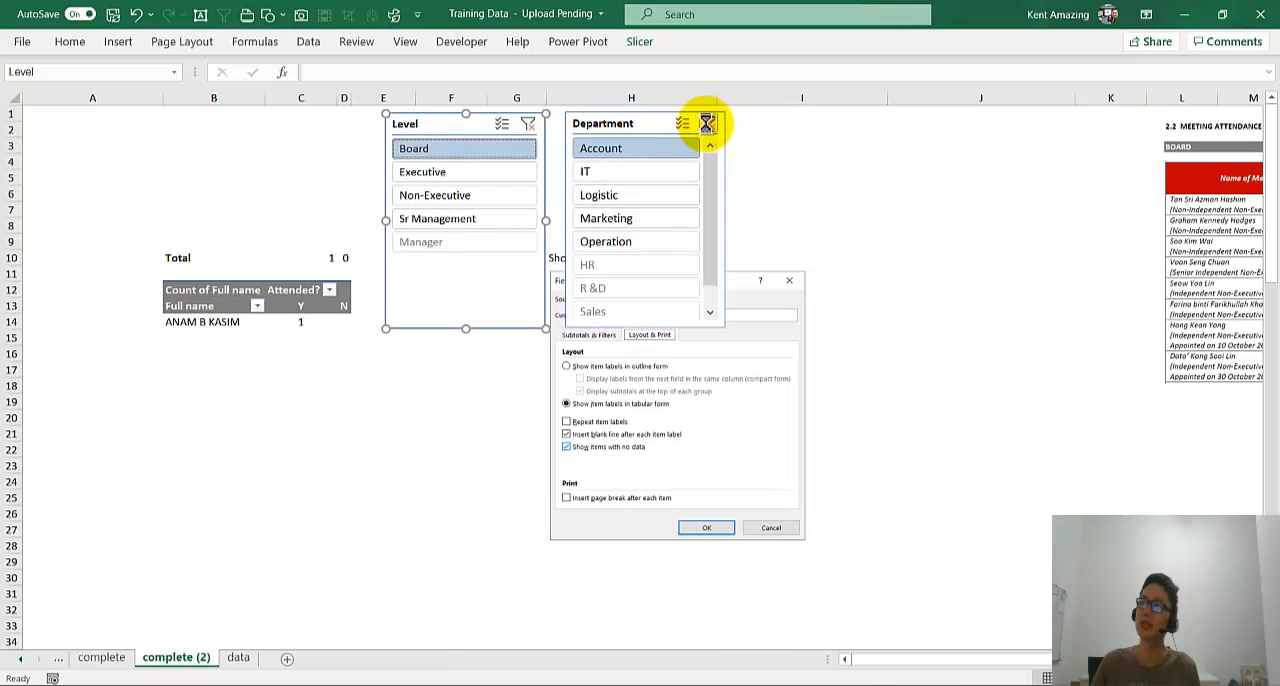
click(508, 174)
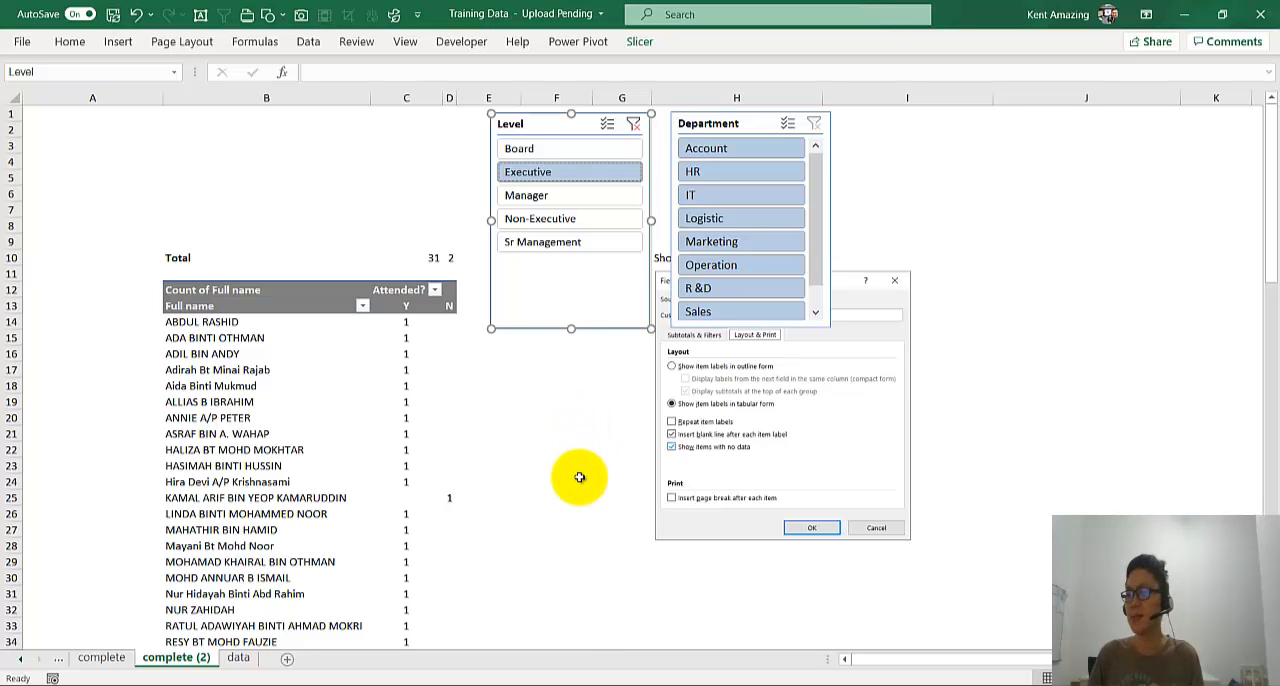
- Switch to the AmBank Excel v2 presentation in PowerPoint and review the pivot table lesson outline on slides 34 and 35
mouse_move(620, 680)
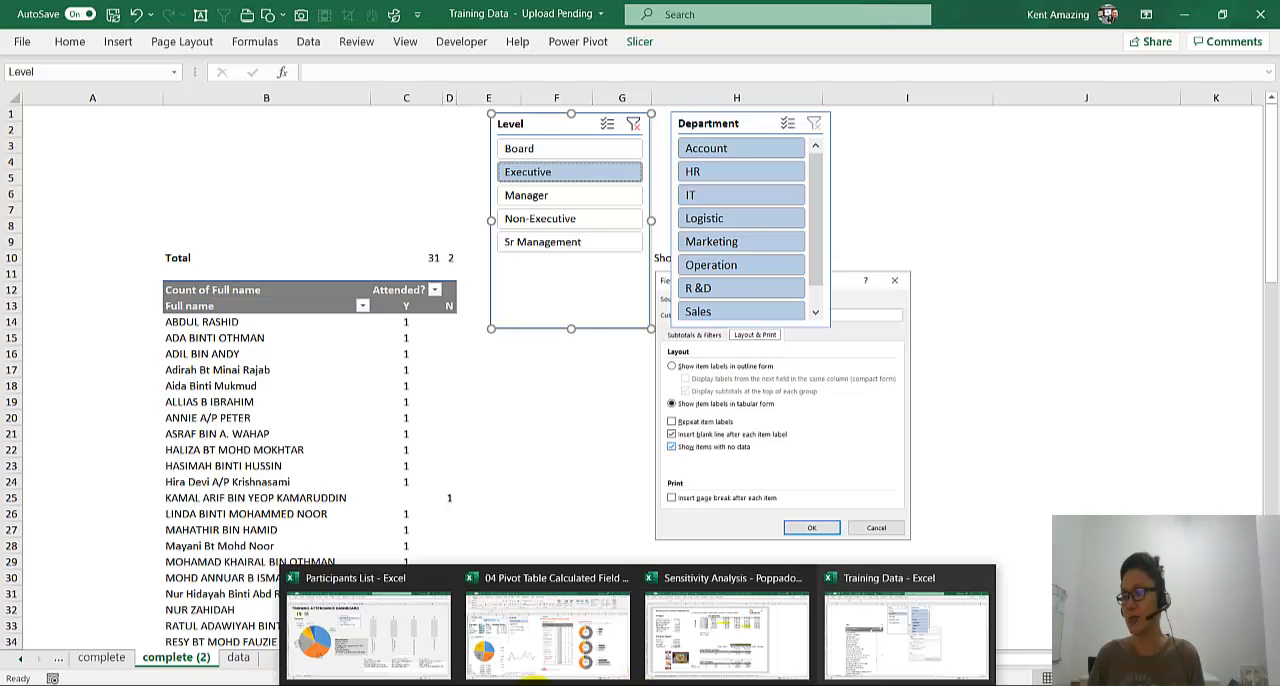
click(515, 684)
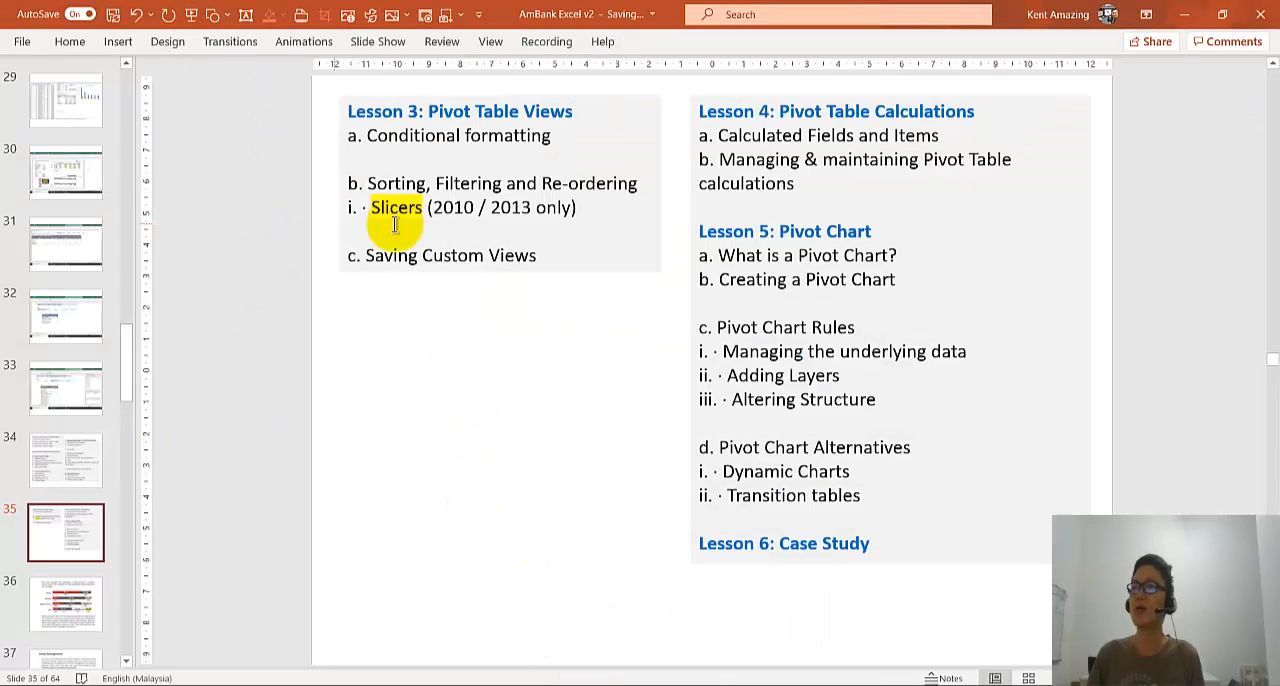
click(66, 473)
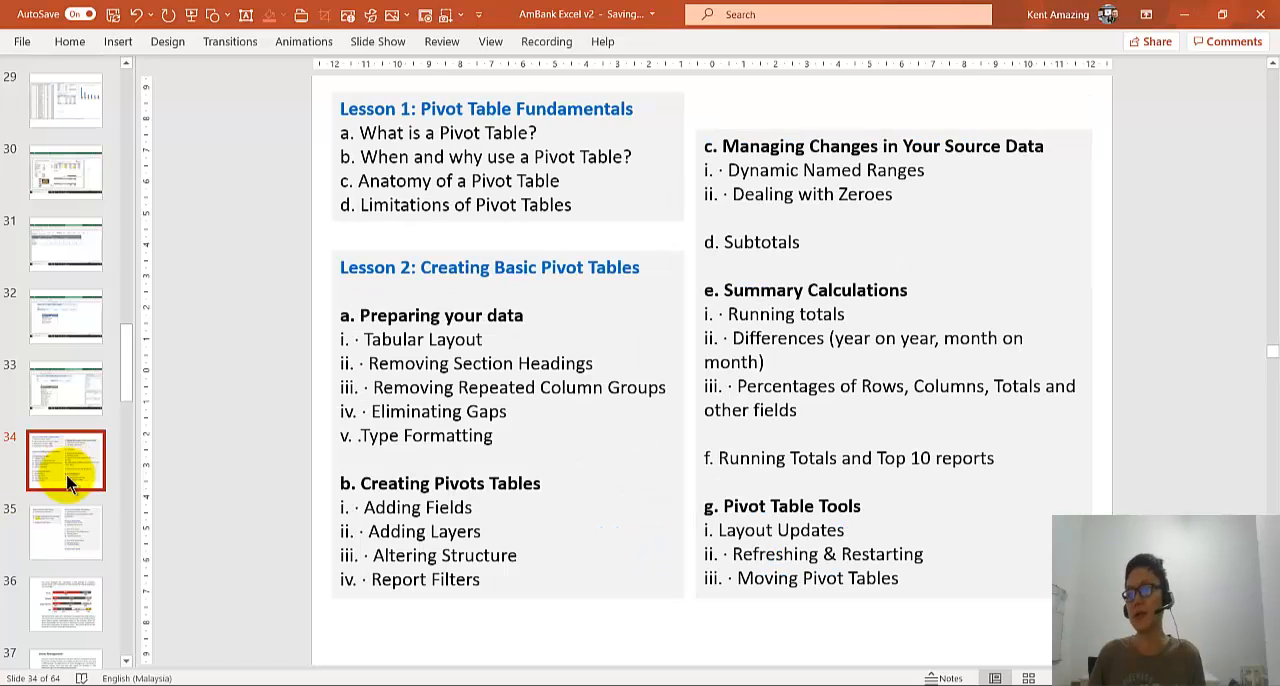
click(73, 530)
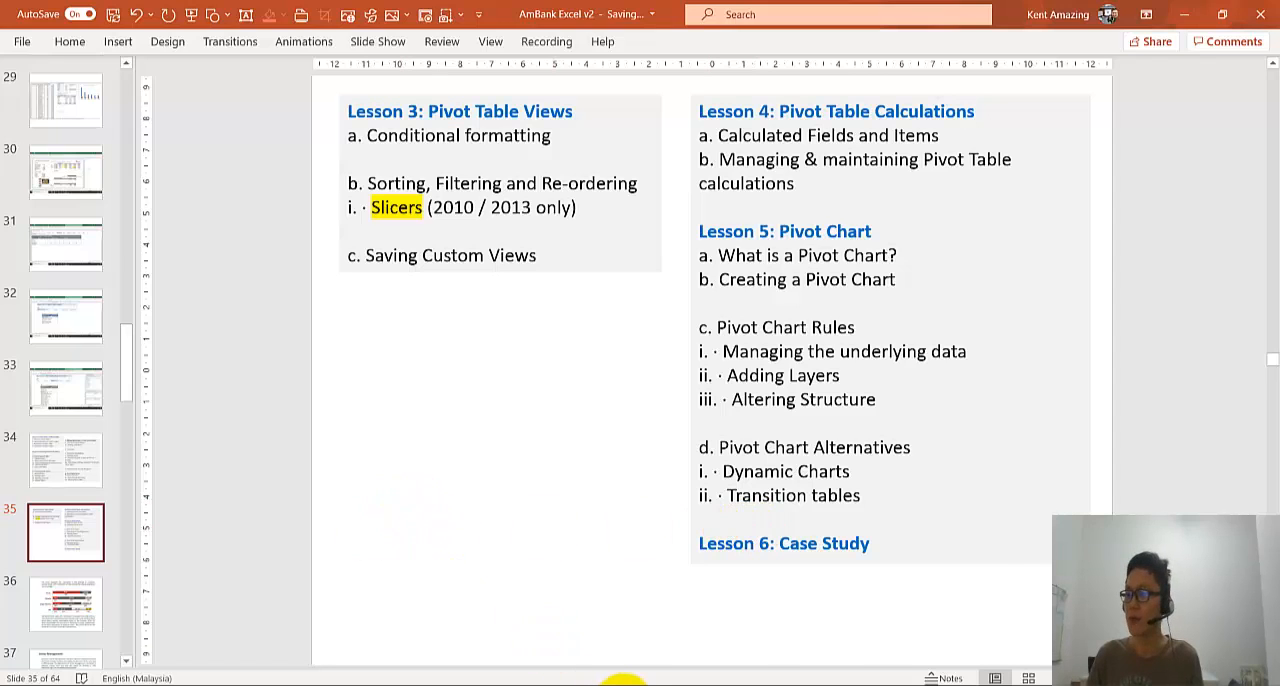
- Switch to the 04 Pivot Table Calculated Field workbook and, on the complete sheet, filter Products by Commercial Buildings, Automotive, finishing on Entertainment facilities
mouse_move(638, 684)
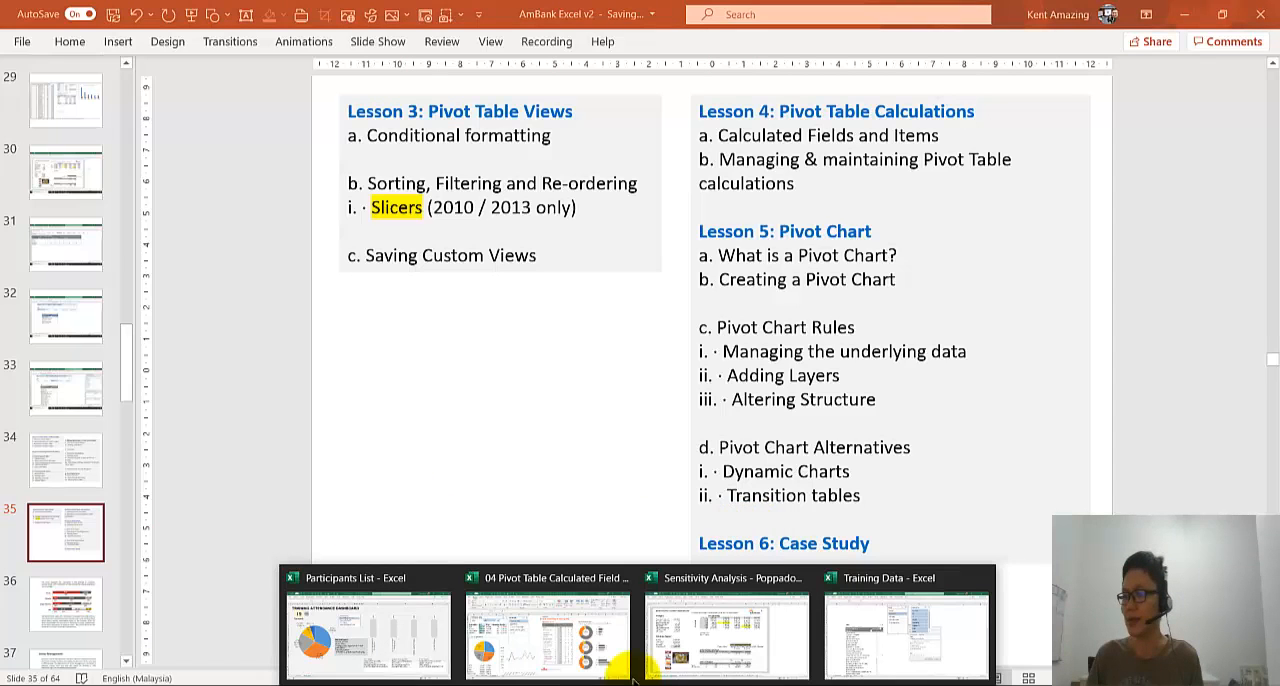
click(571, 628)
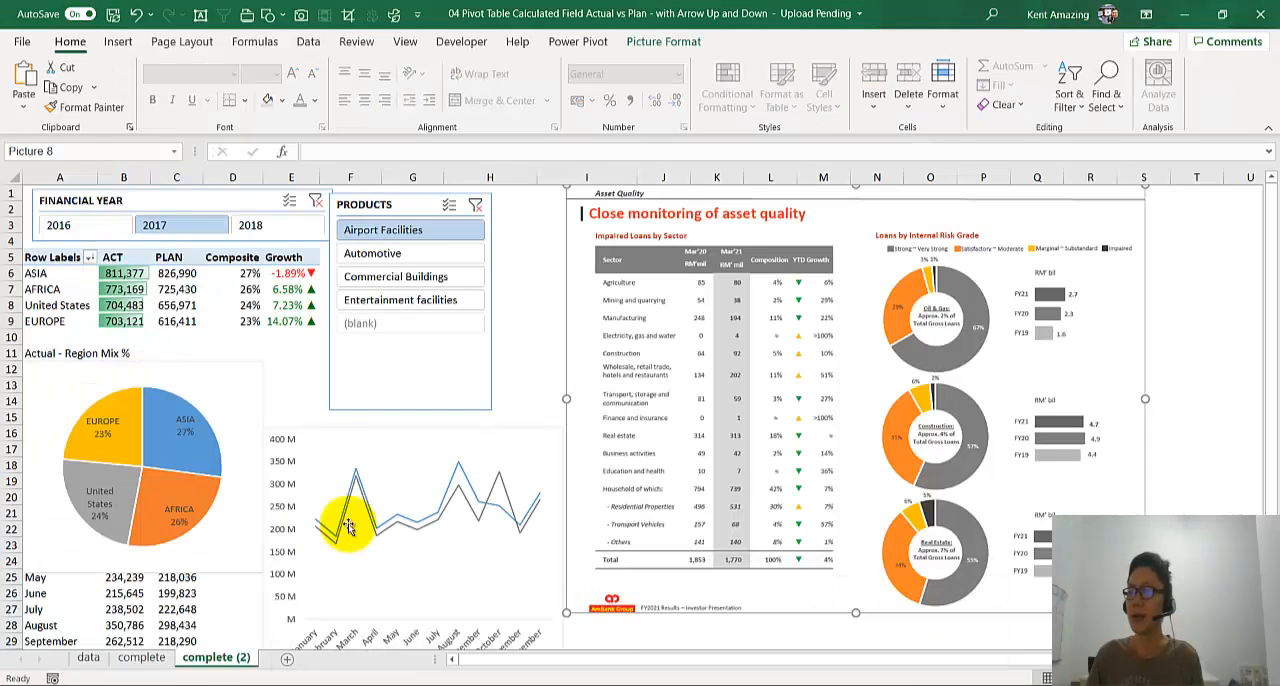
click(152, 657)
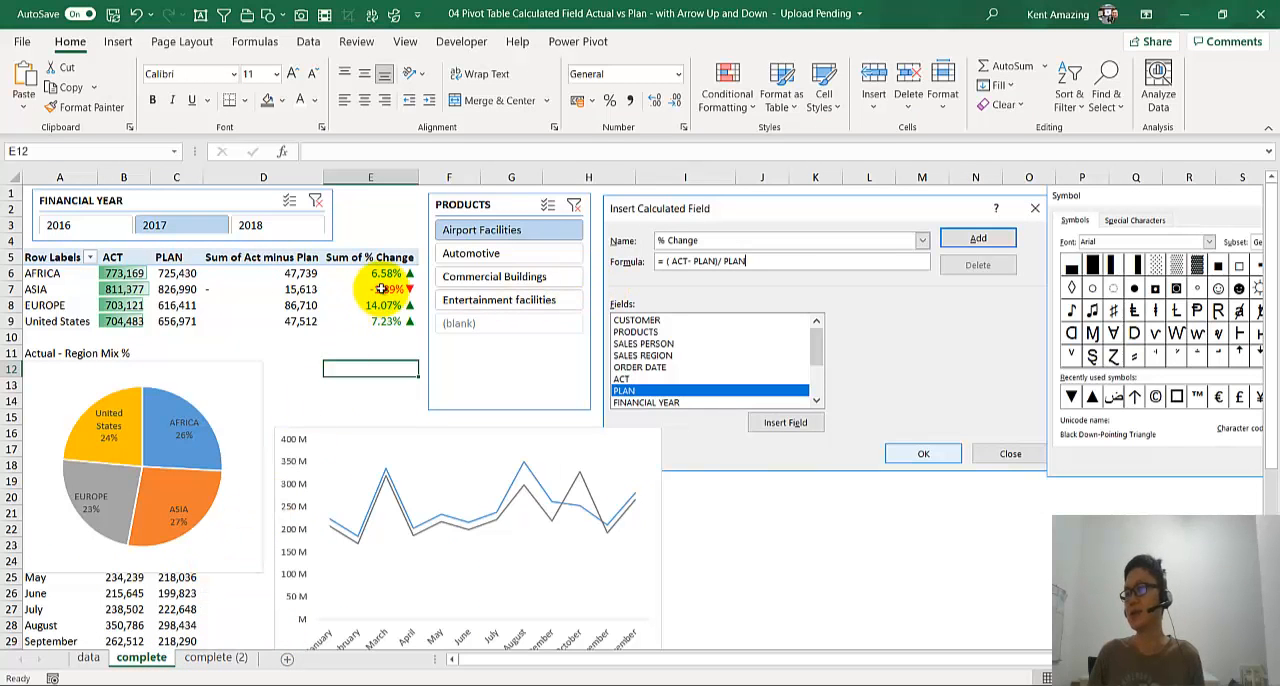
click(478, 281)
click(471, 255)
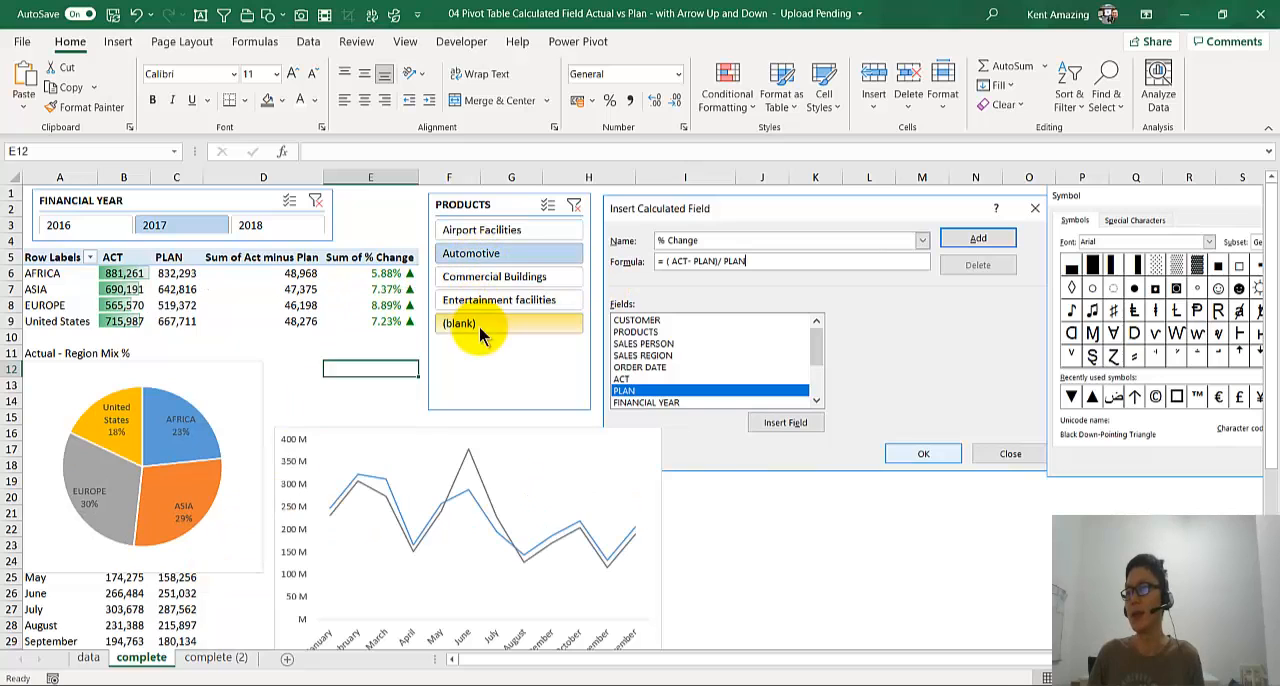
click(483, 300)
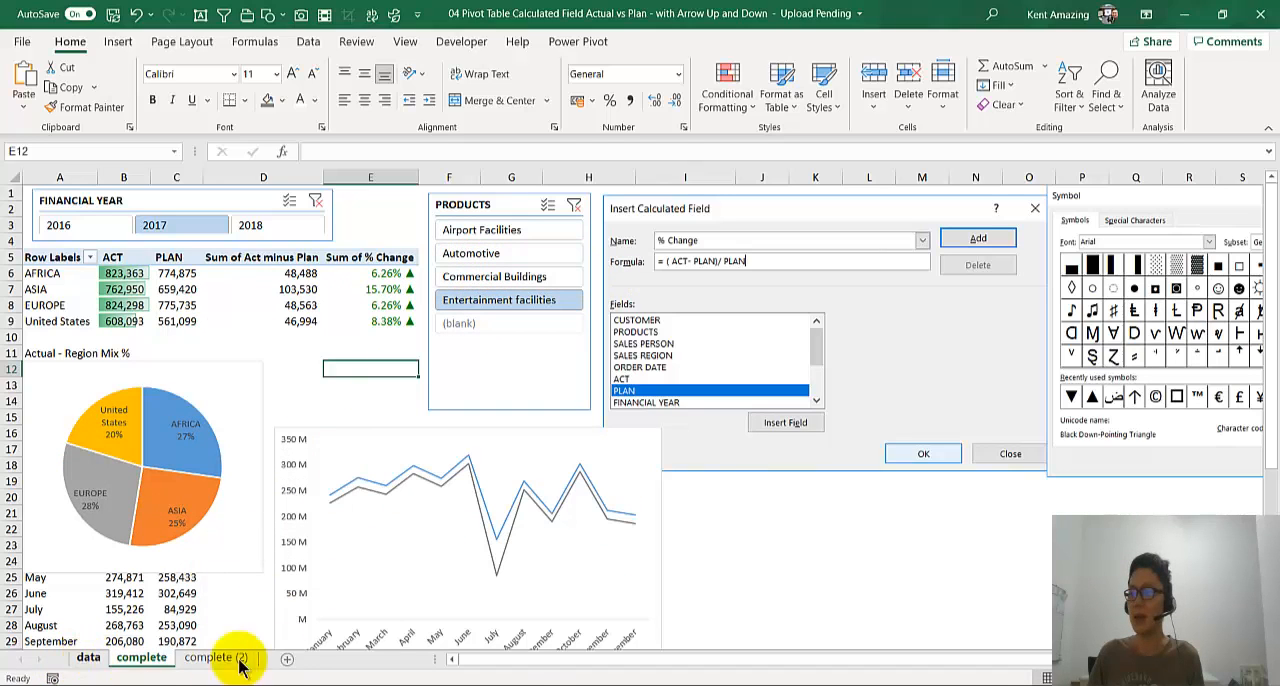
- Return to the Training Data workbook and select a participant row in the attendance pivot table to review its slicer insertion and analysis commands
mouse_move(640, 684)
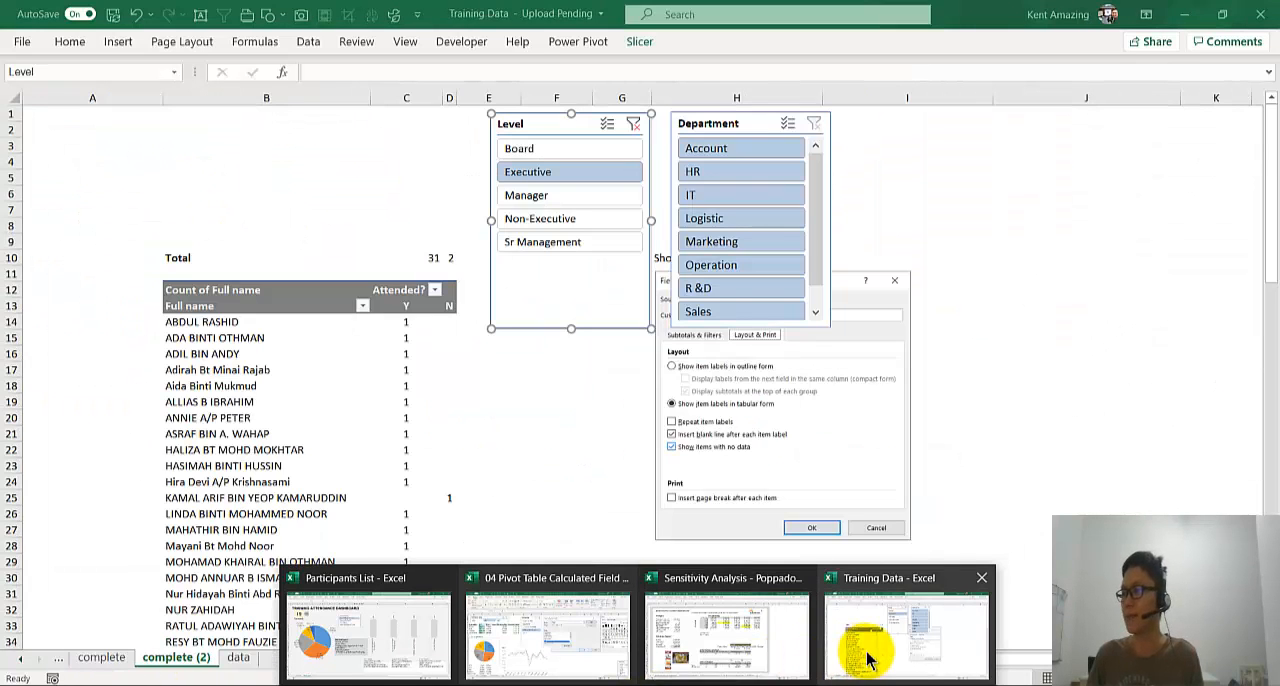
click(868, 660)
click(471, 528)
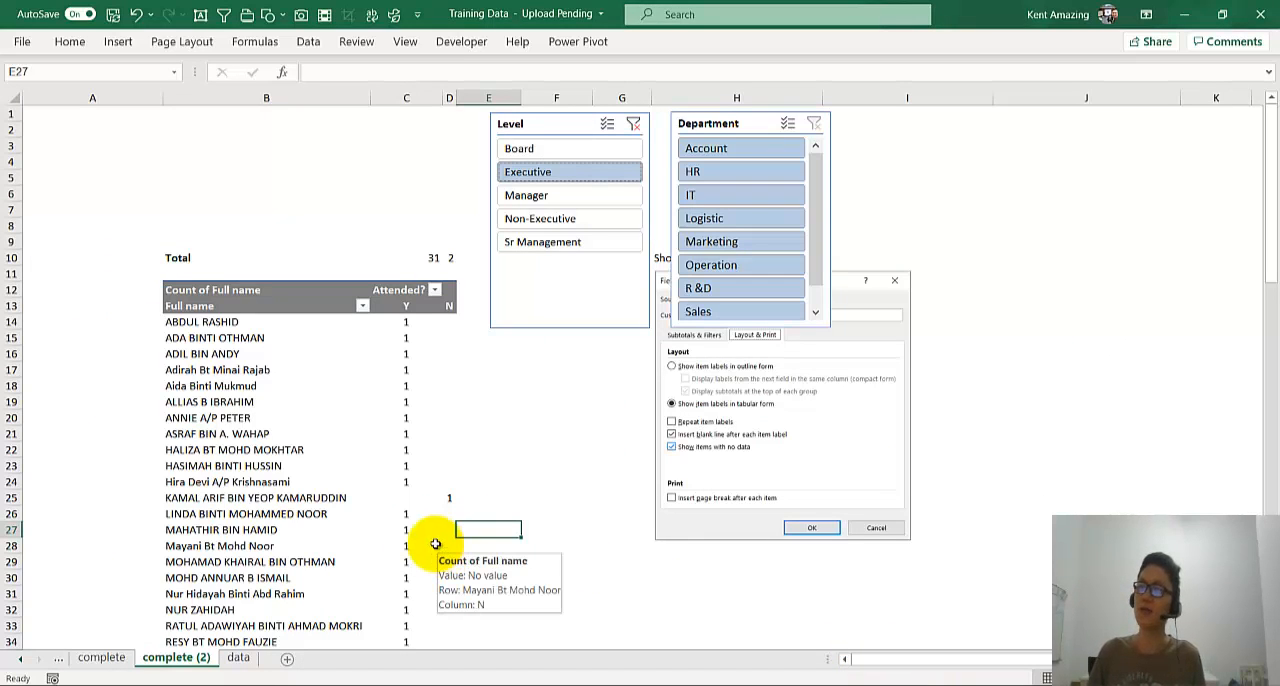
click(282, 420)
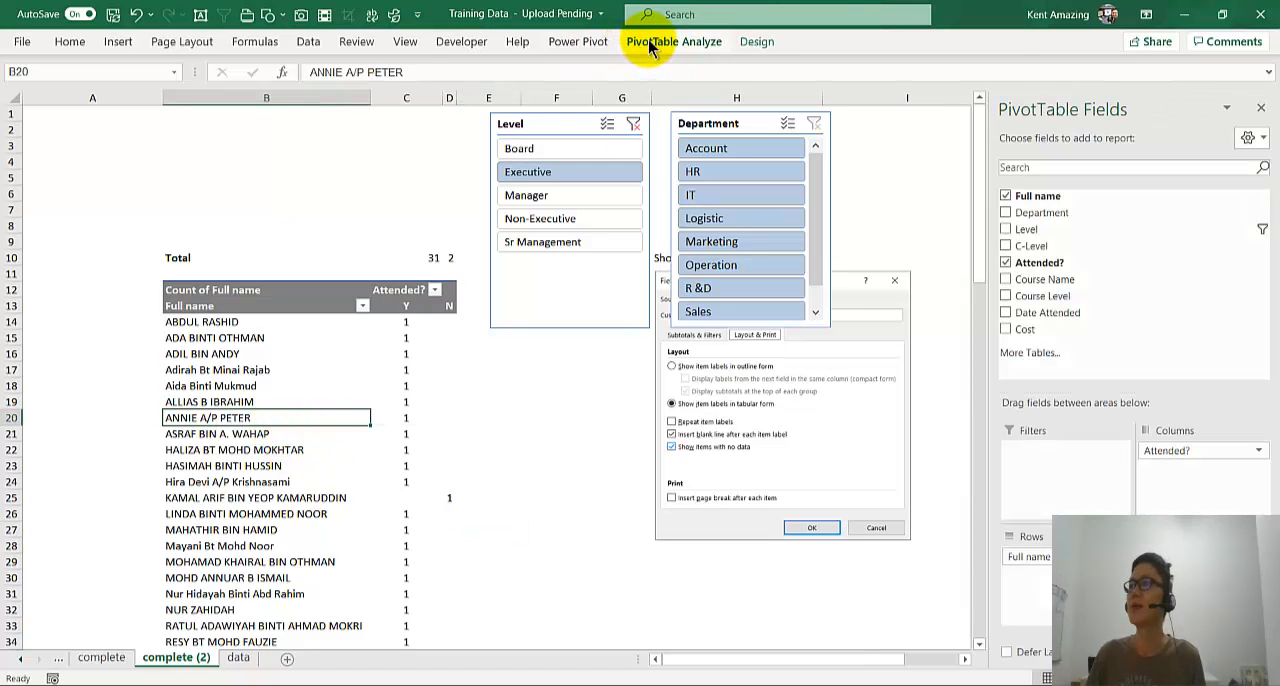
click(650, 45)
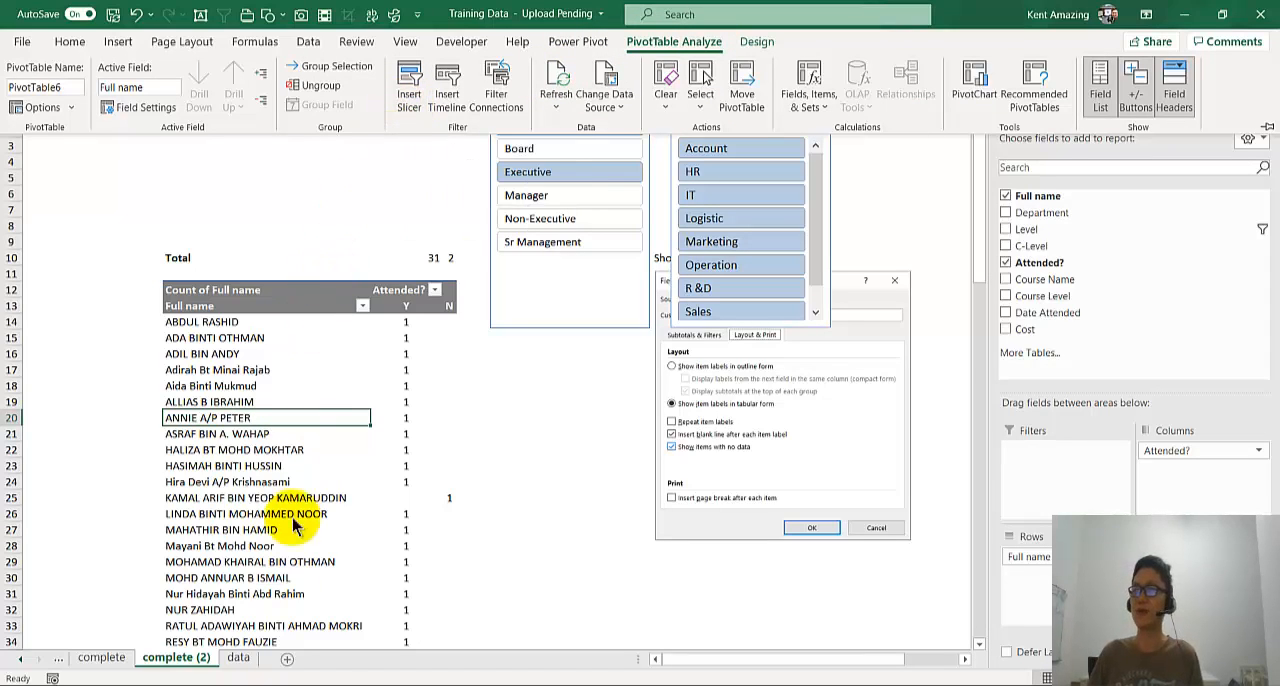
click(339, 473)
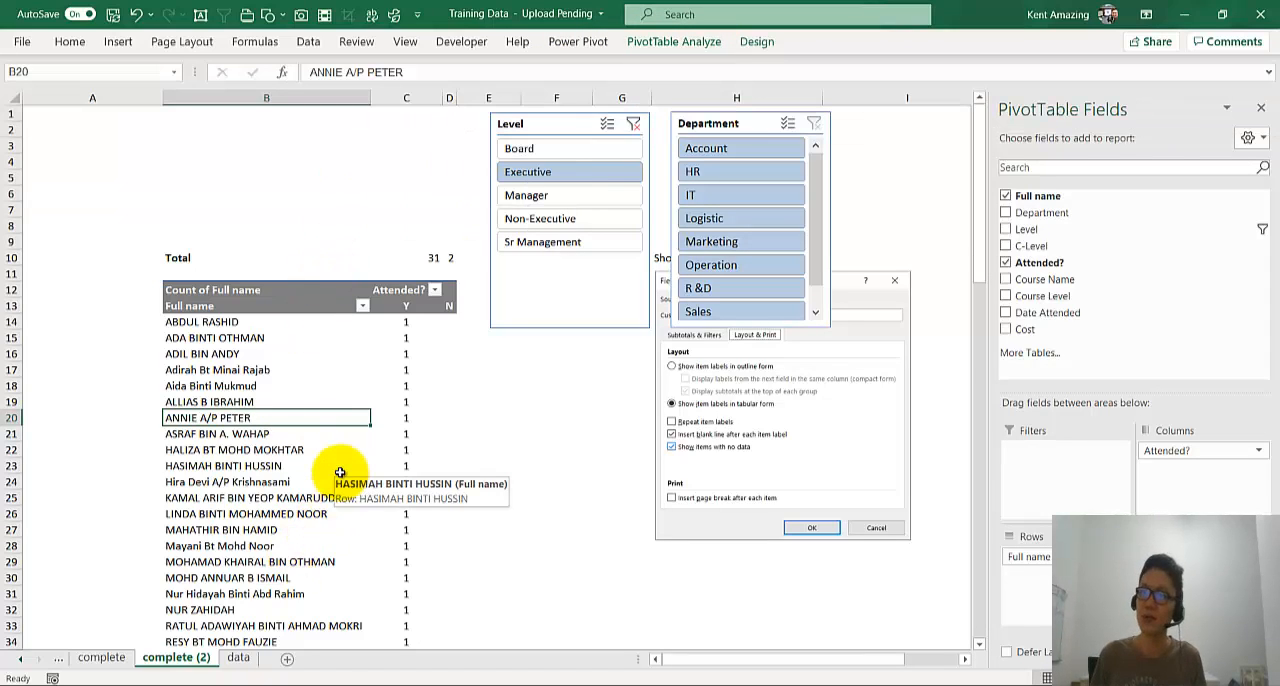